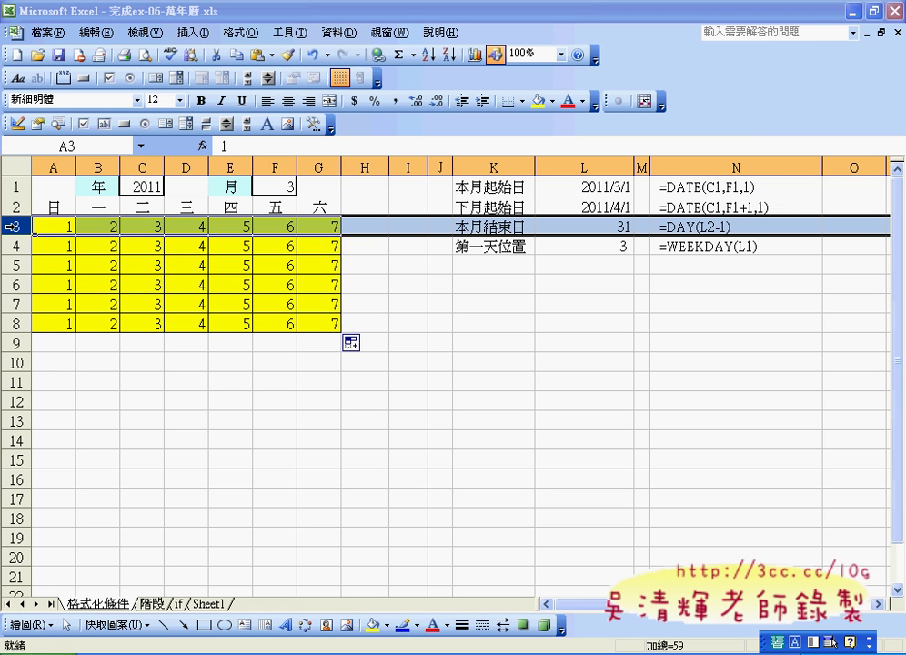
Step: Go over calendar rows 4 to 7, then select cell A3
left_click(13, 246)
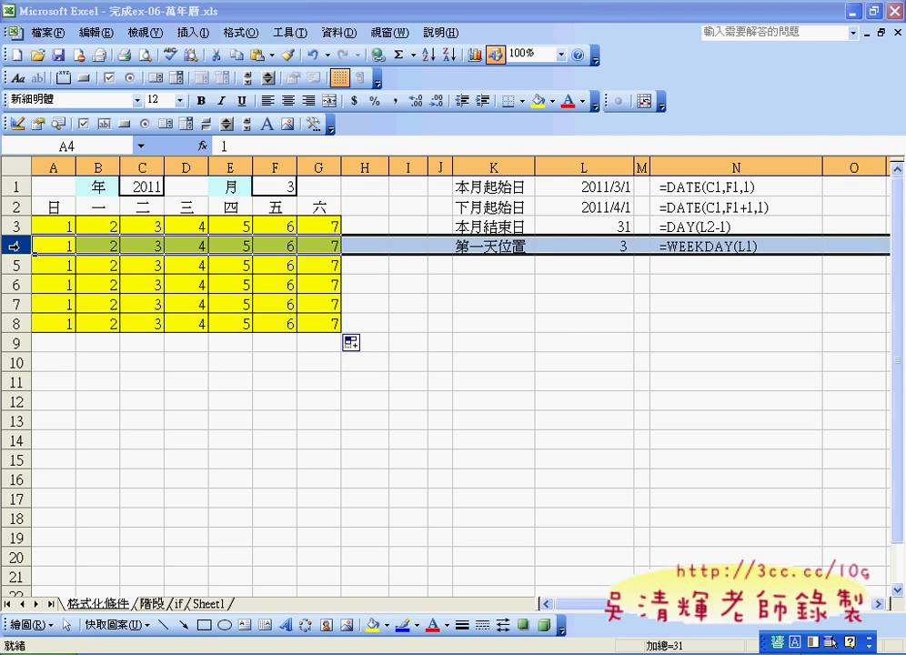
left_click(15, 265)
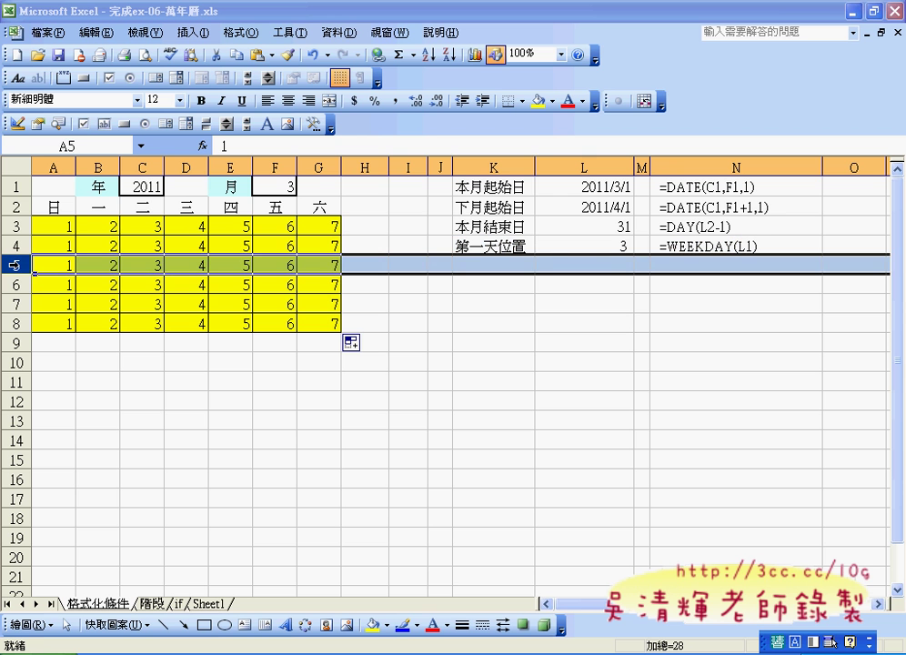
left_click(13, 283)
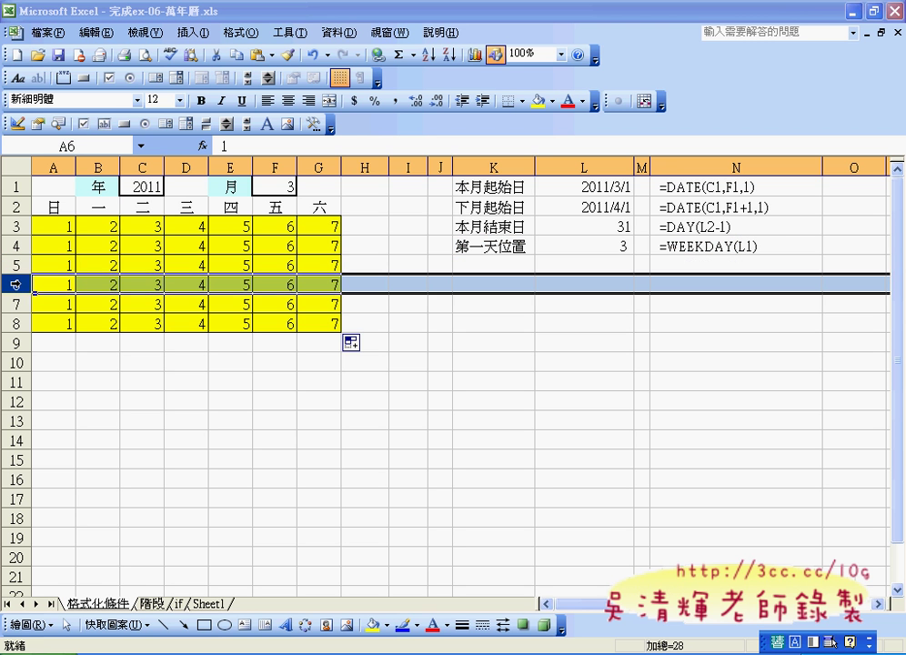
left_click(12, 303)
left_click(45, 226)
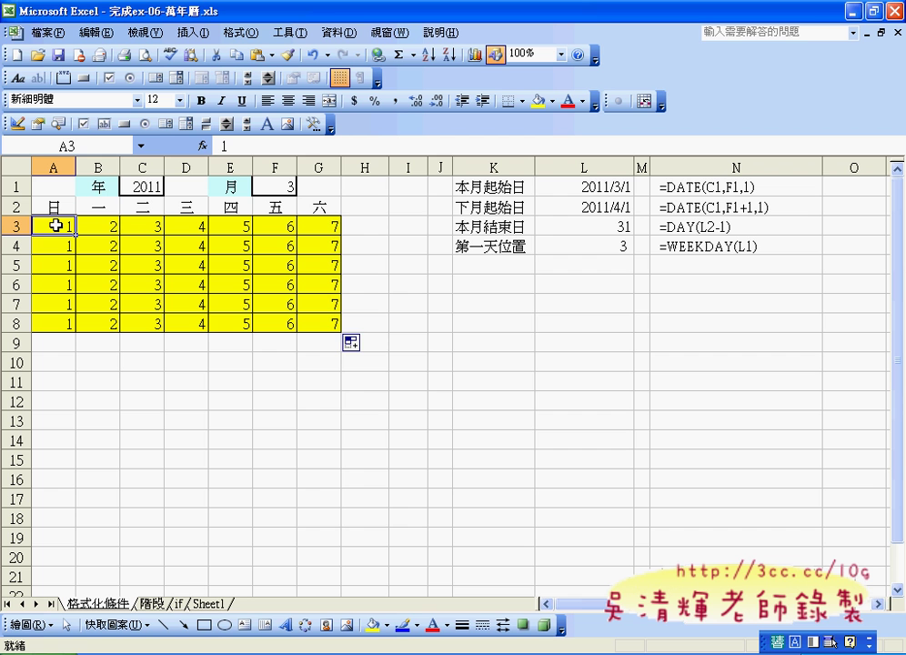
Step: Enter =ROW(A3) in cell A3 from the Insert Function list so it displays 3
left_click(202, 145)
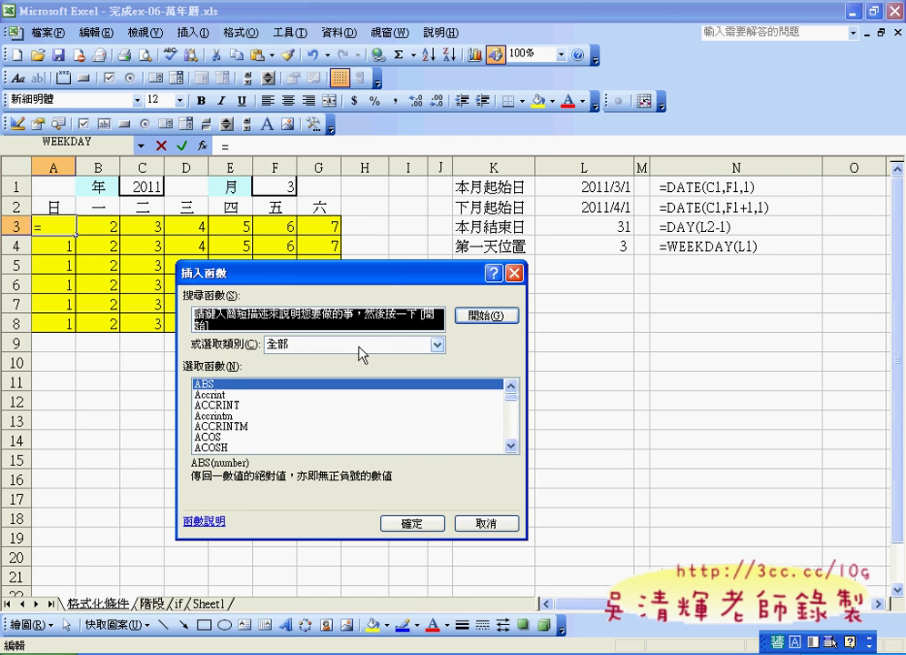
left_click(319, 396)
key("r")
key("o")
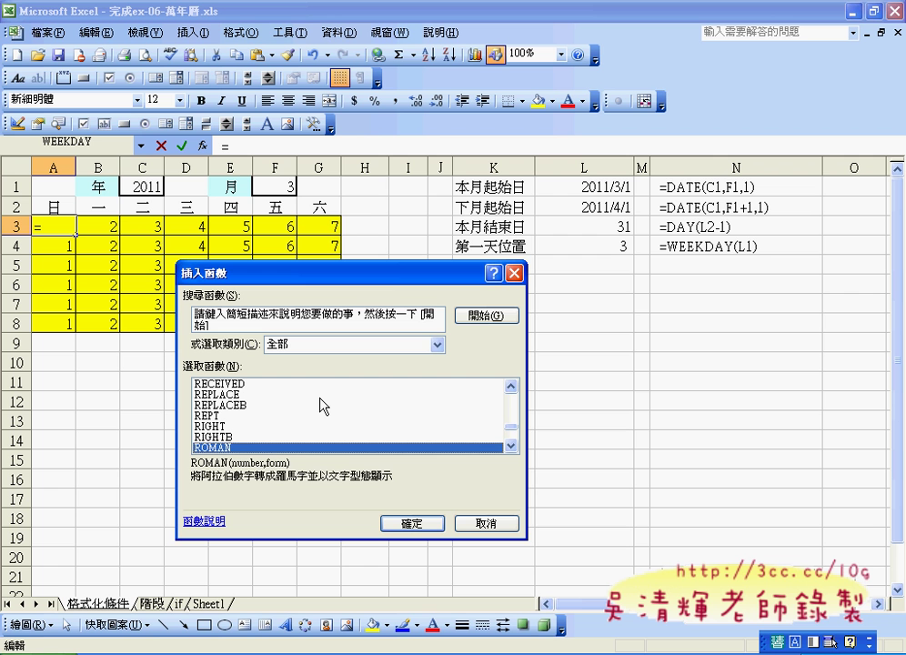
key("Down")
key("Down")
key("Down")
key("Down")
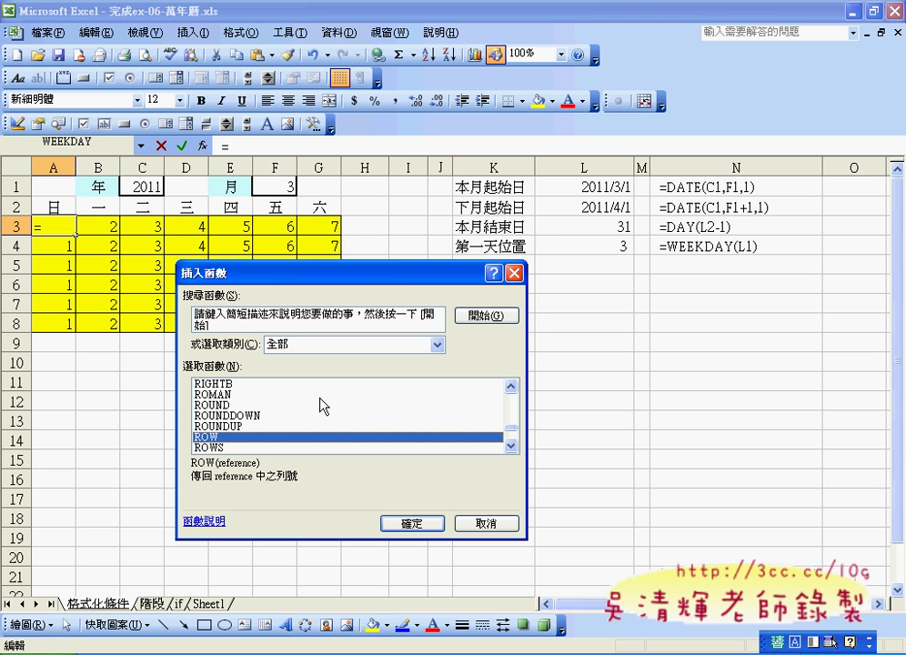
left_click(411, 523)
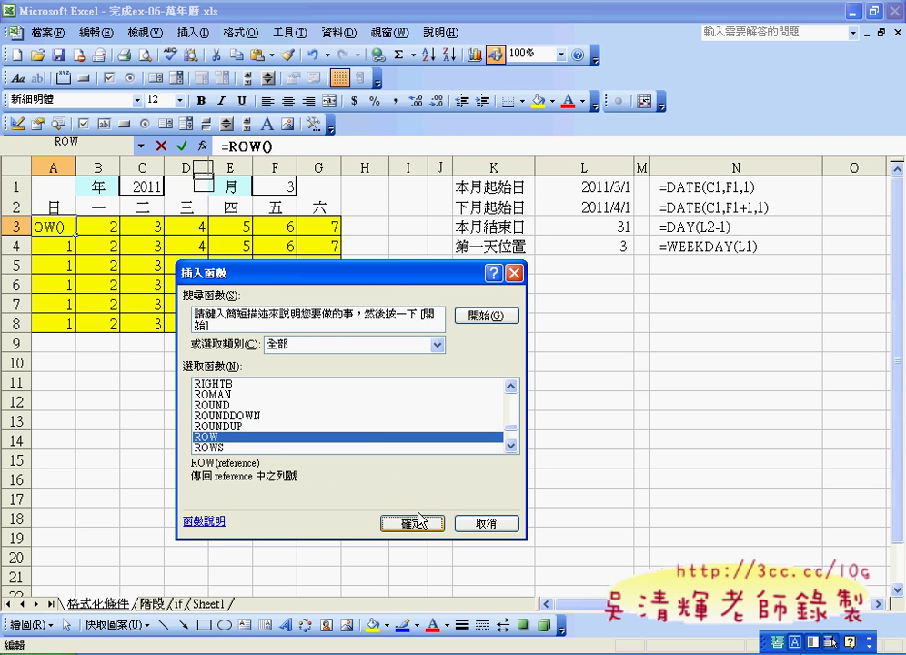
left_click_drag(182, 271, 289, 310)
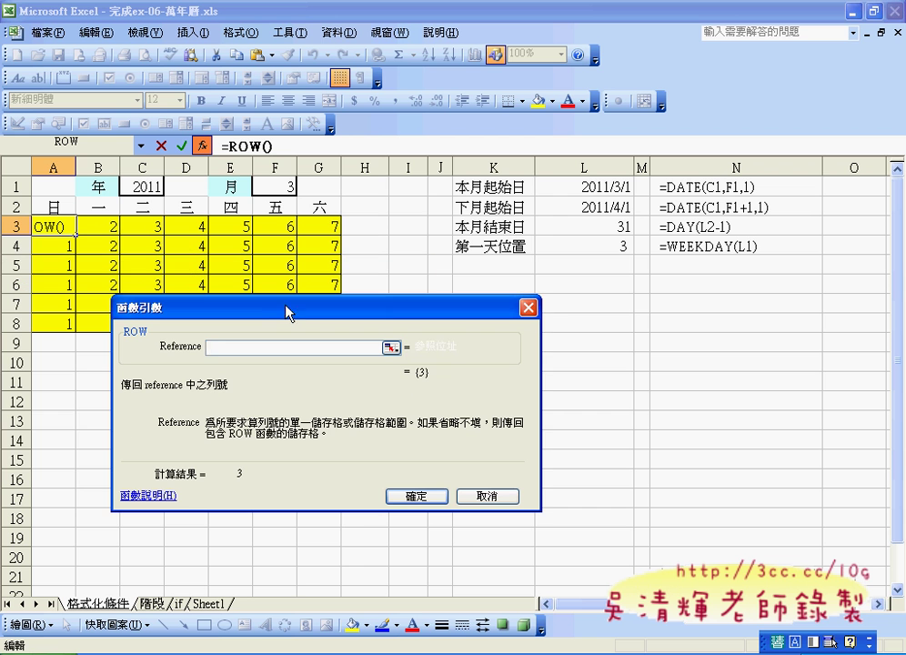
left_click(56, 227)
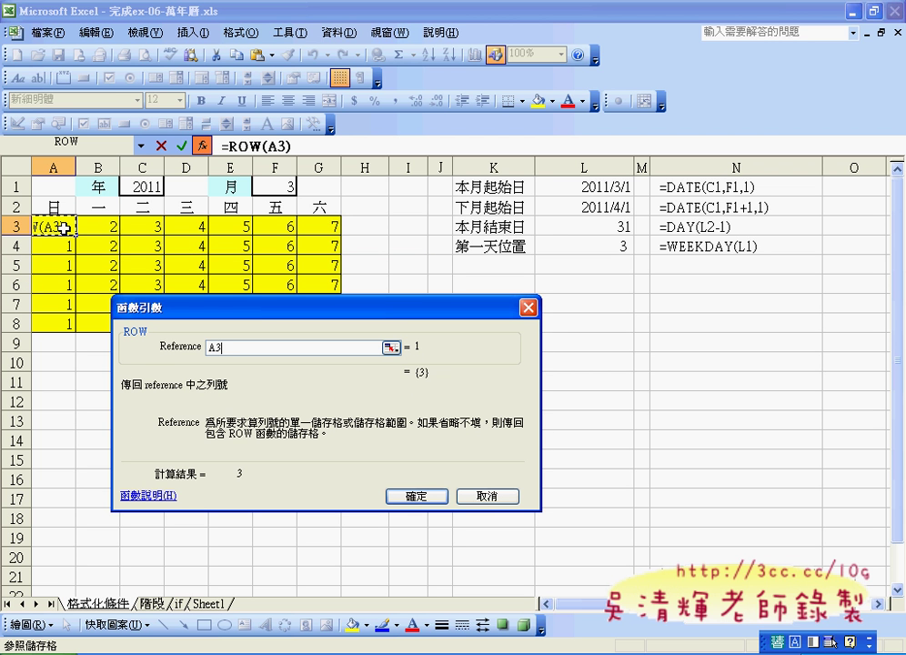
left_click(420, 507)
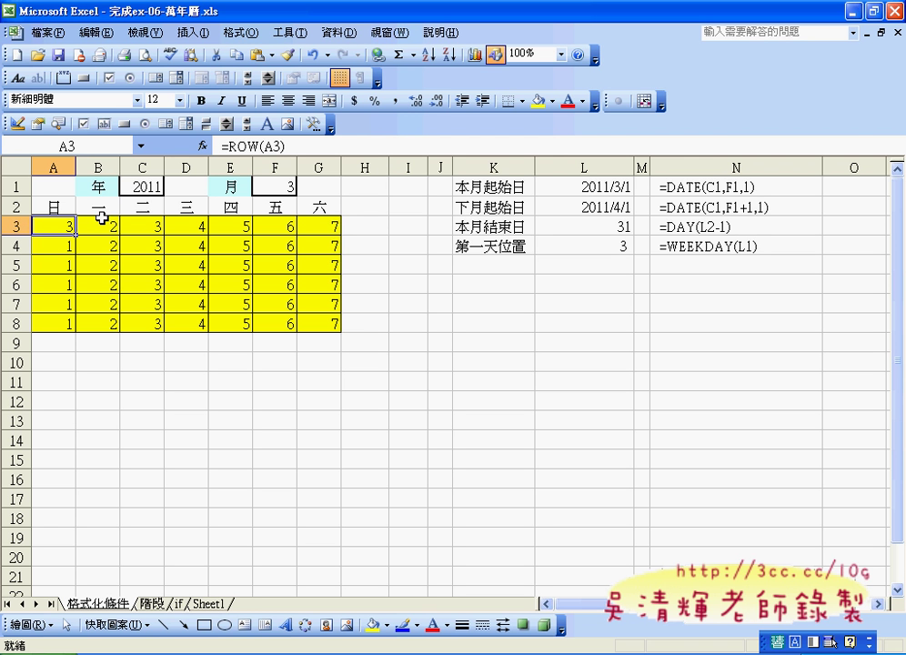
Step: Edit A3's formula from =ROW(A3) to =(ROW(A3)-3)*7 so the cell shows 0
left_click(231, 145)
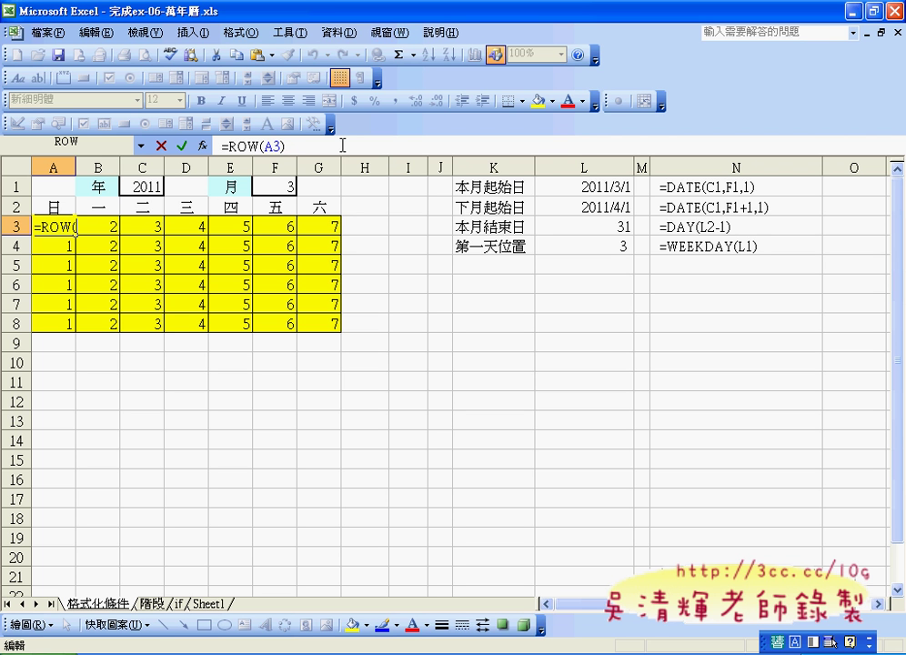
type("-3")
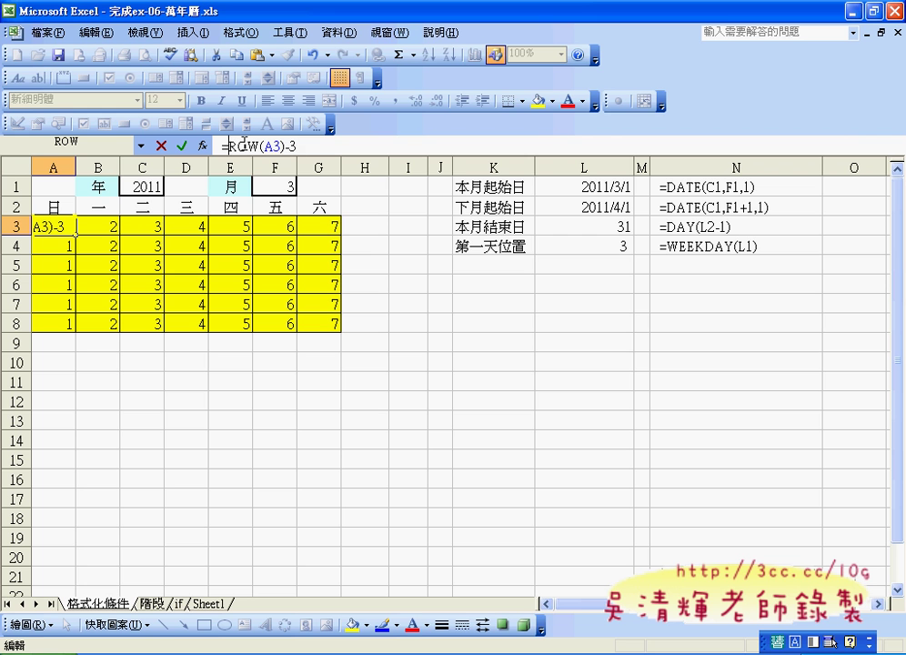
key("Home")
key("Right")
type("(")
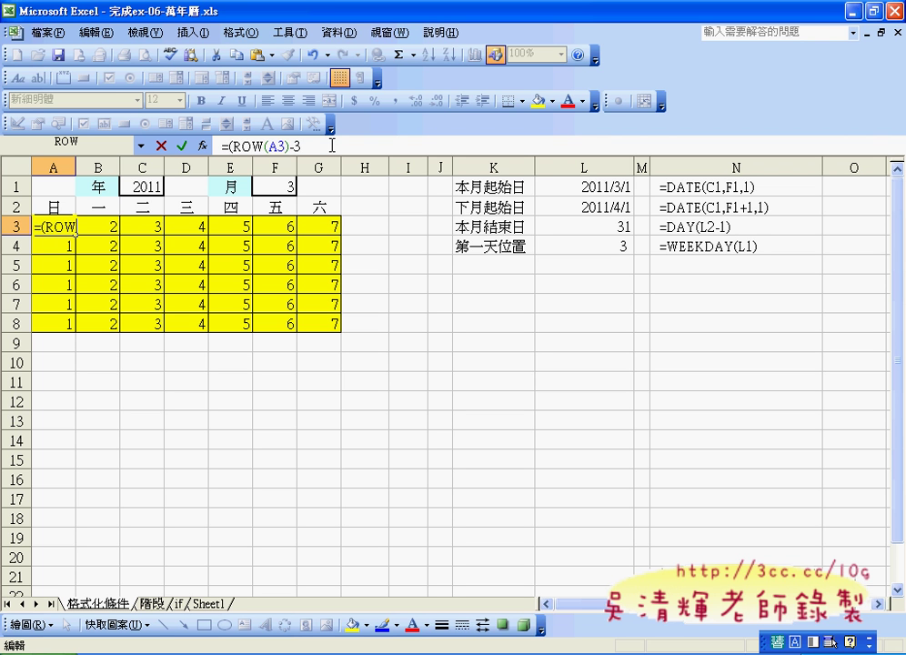
left_click(333, 145)
type(")")
type("*7")
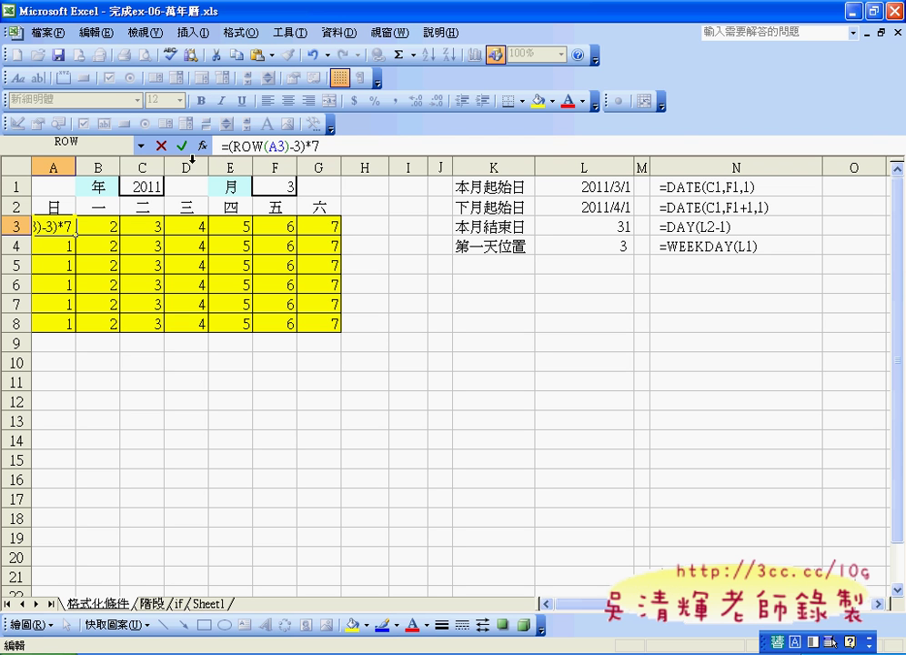
left_click(182, 145)
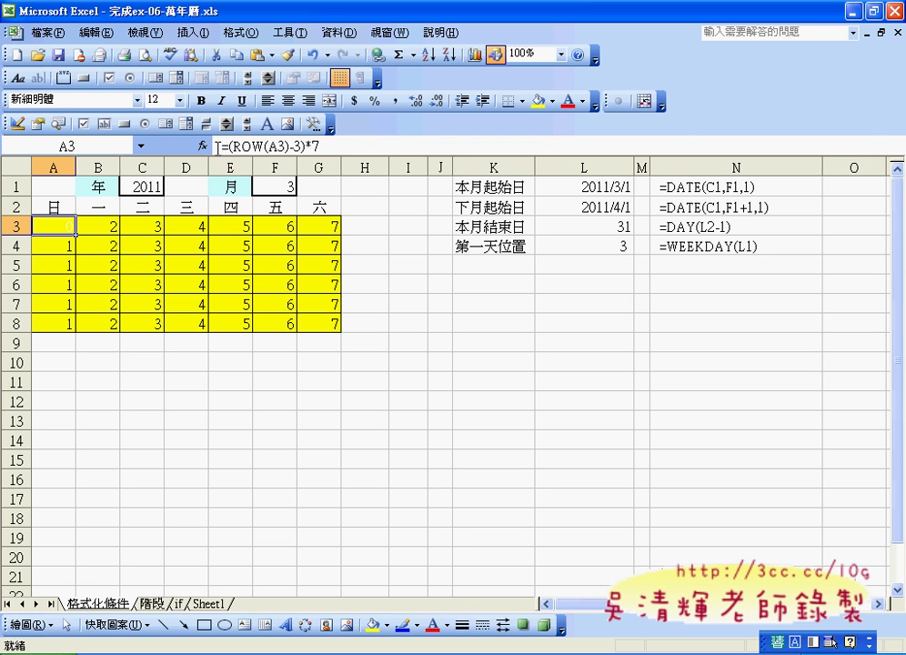
left_click(218, 146)
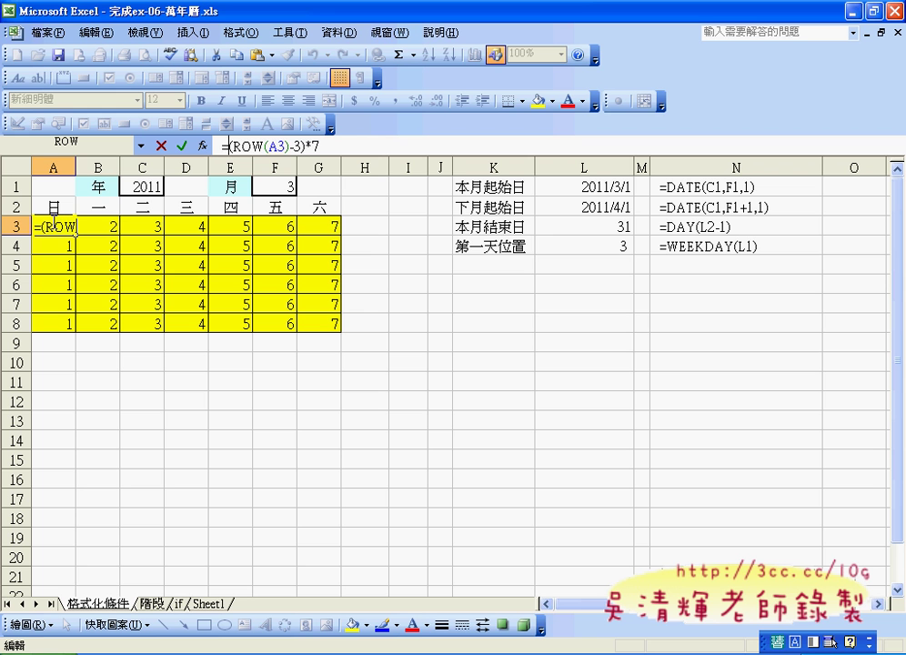
type("A")
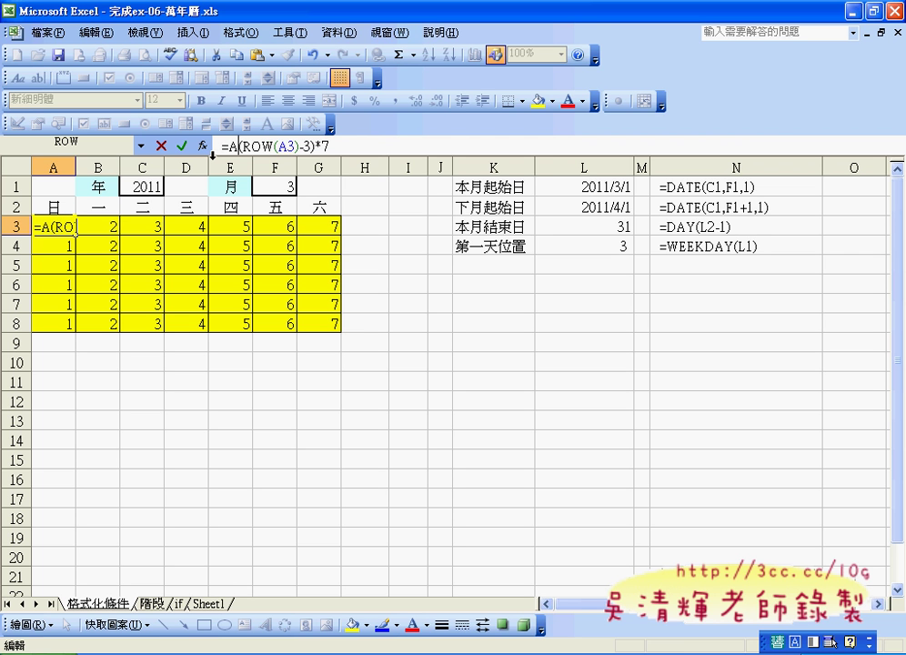
type("3")
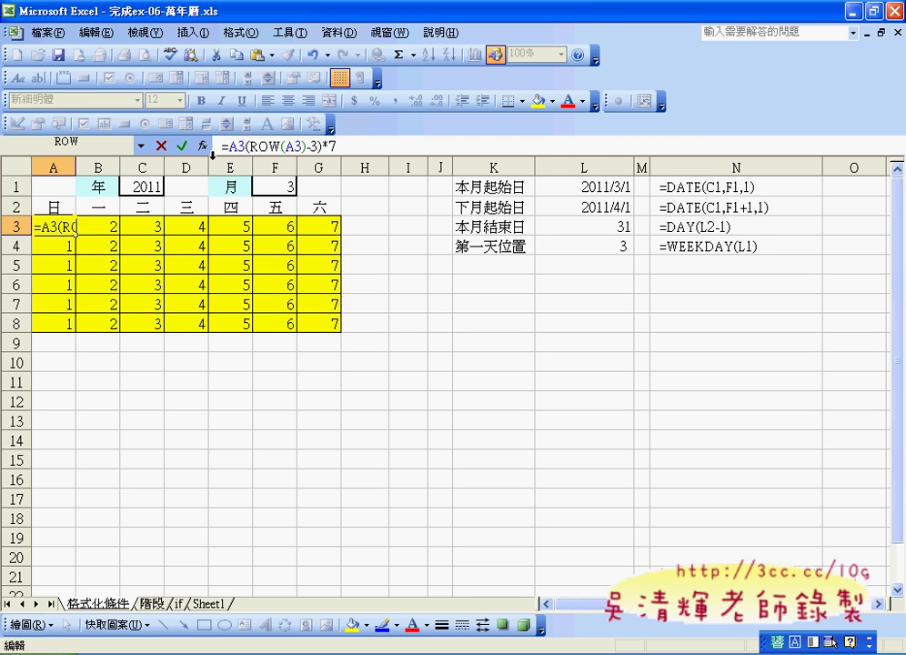
type("+")
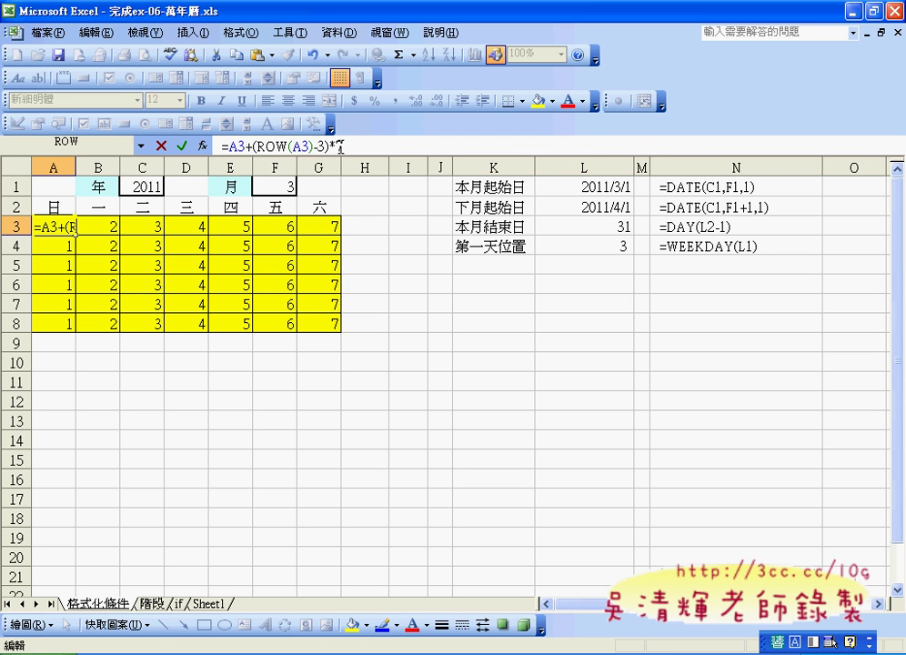
left_click(182, 146)
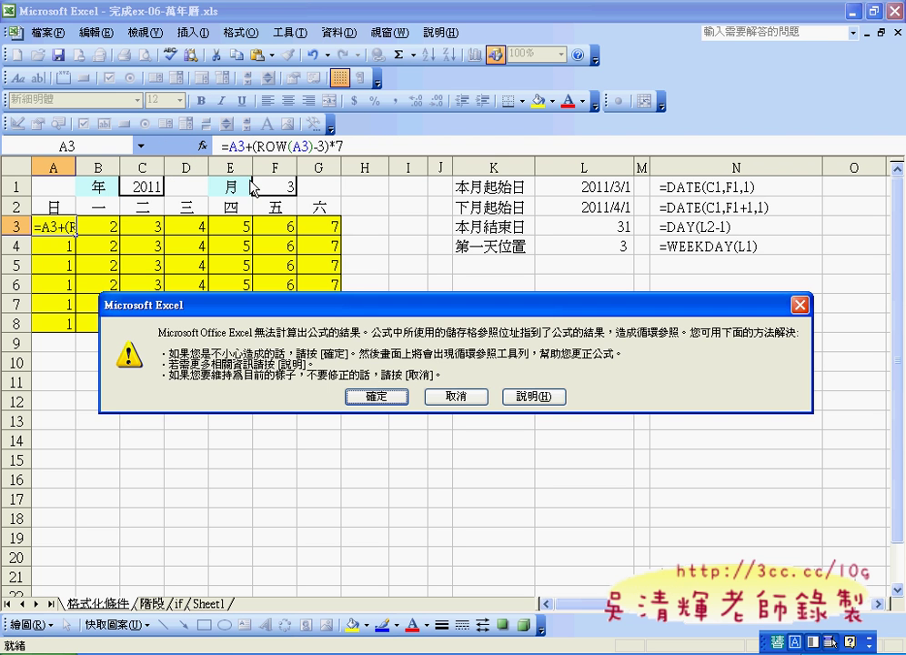
left_click(434, 506)
left_click(235, 146)
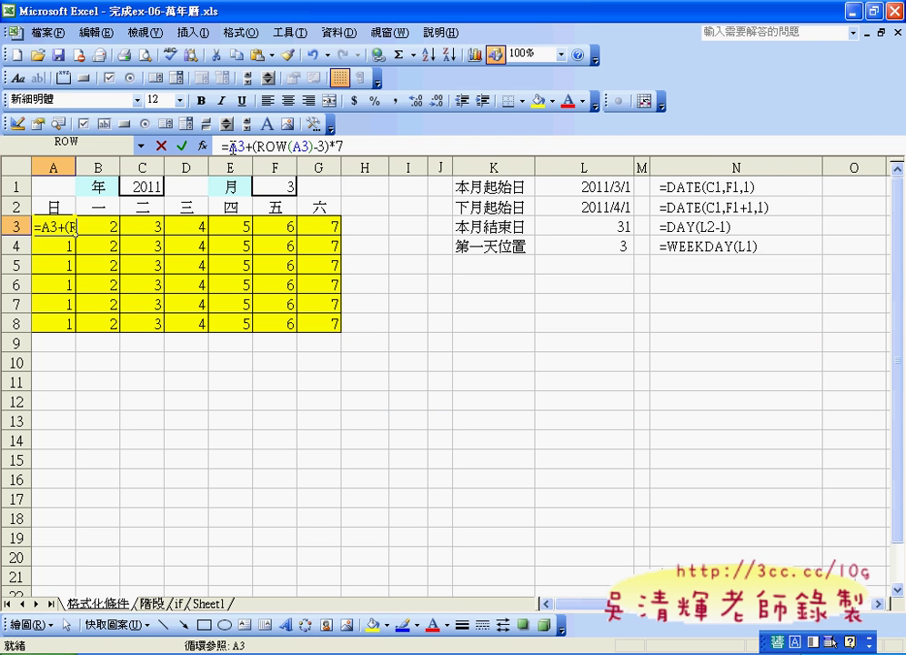
double_click(235, 146)
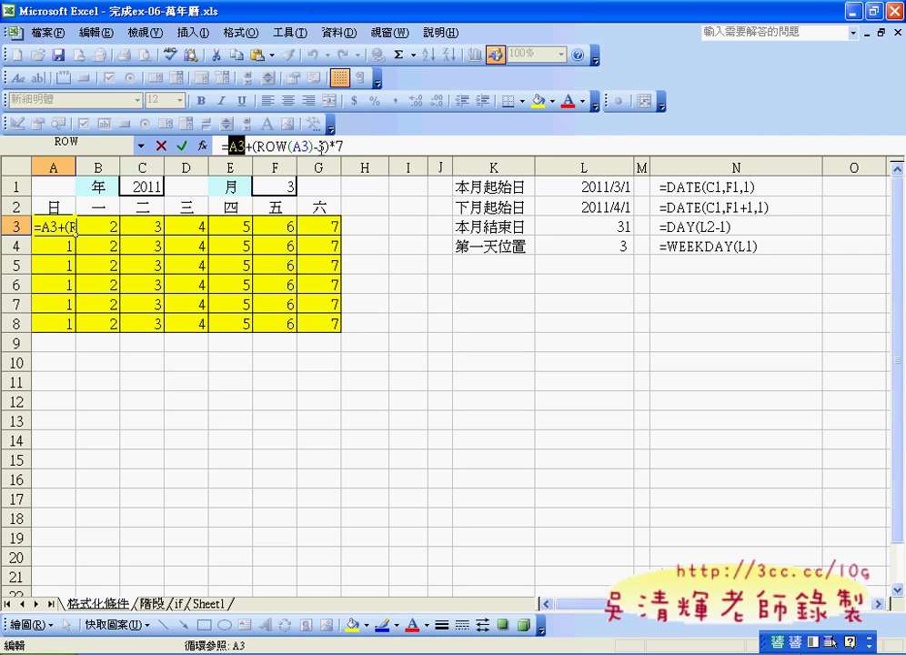
key("Delete")
key("Delete")
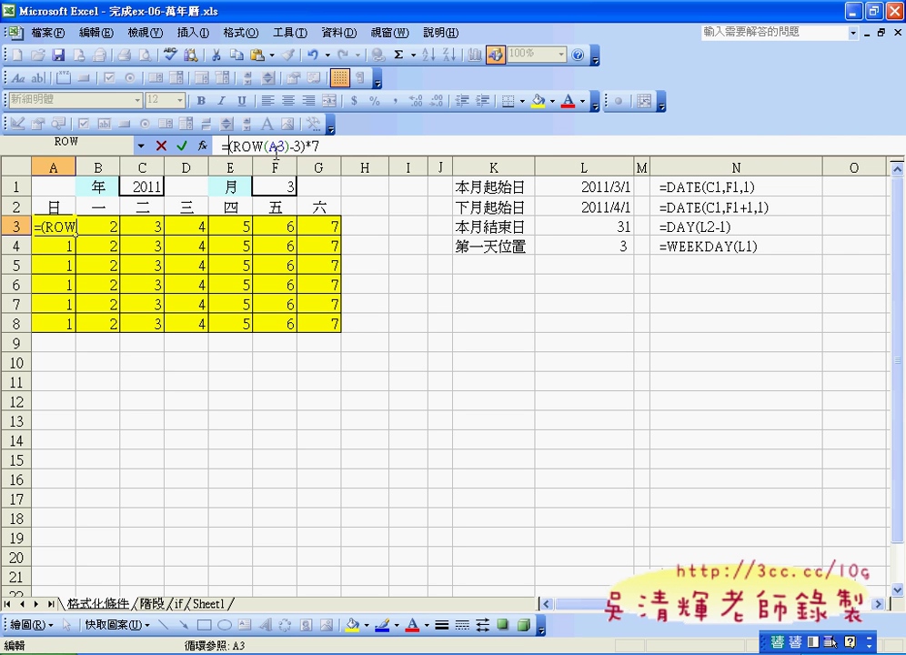
left_click(181, 145)
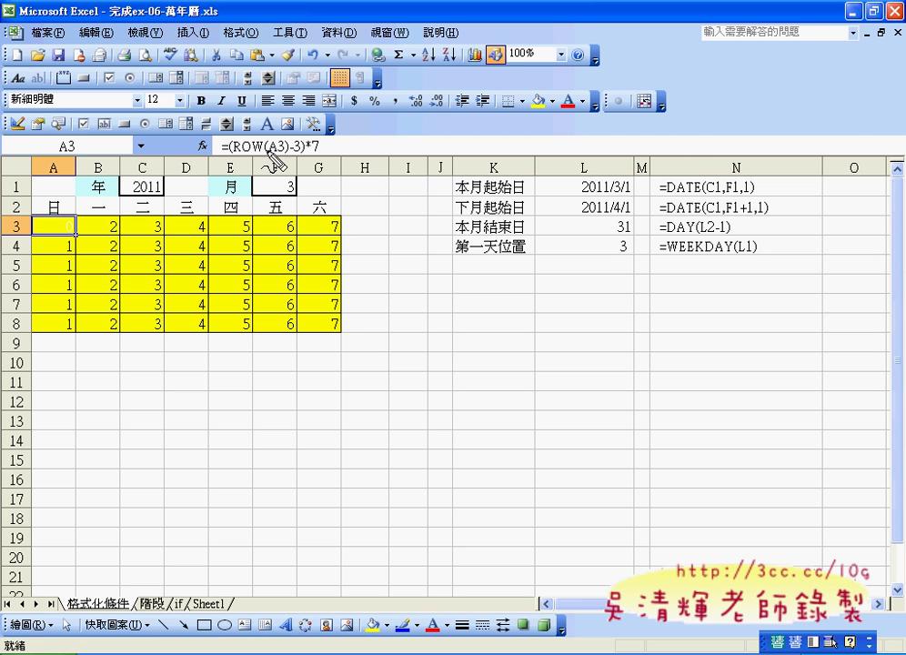
Step: Mark ROW(A3), -3)*7 and row numbers 3 and 4 in red ink, then clear it
left_click_drag(235, 154, 287, 154)
left_click_drag(29, 221, 35, 234)
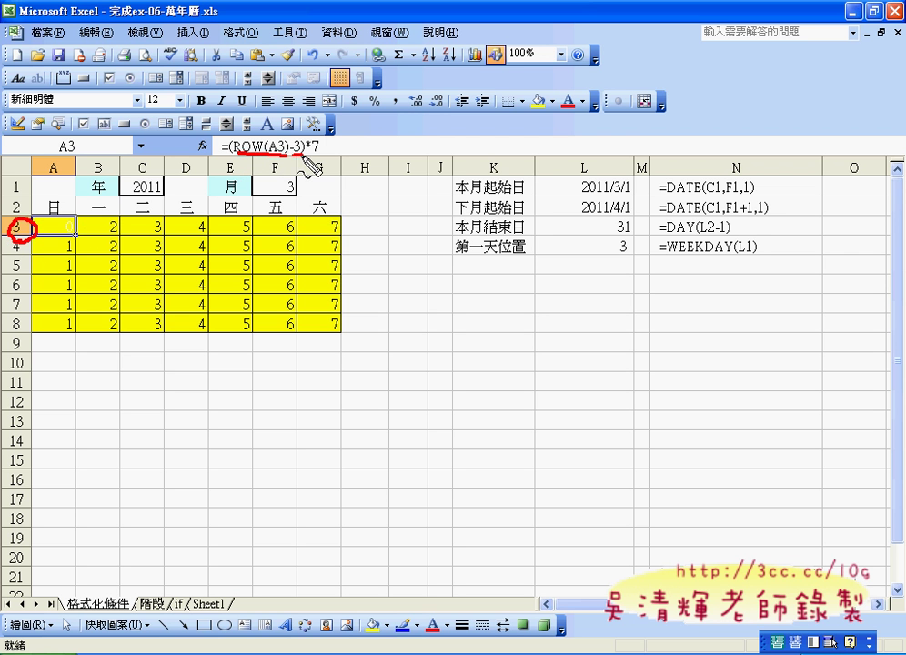
mouse_move(289, 154)
left_mouse_down()
mouse_move(324, 146)
mouse_move(308, 157)
left_mouse_up()
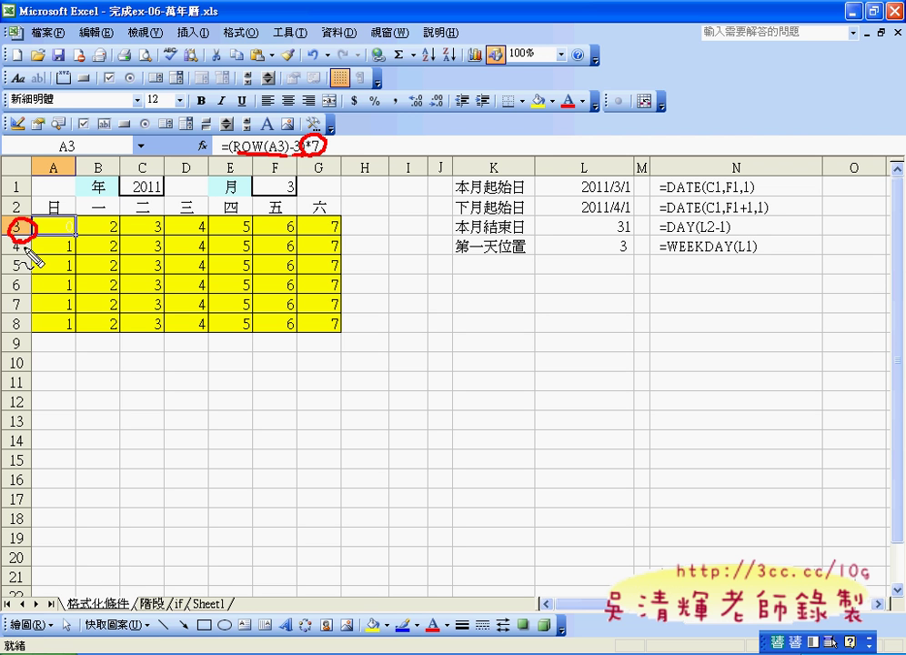
left_click_drag(28, 238, 20, 238)
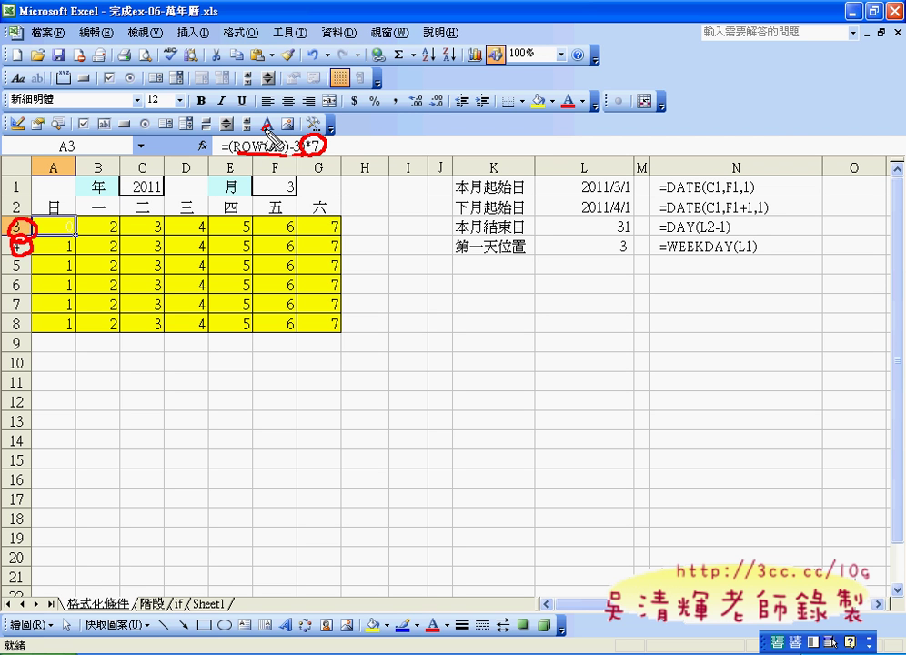
mouse_move(251, 150)
left_mouse_down()
mouse_move(271, 136)
mouse_move(289, 137)
mouse_move(292, 146)
mouse_move(342, 133)
left_mouse_up()
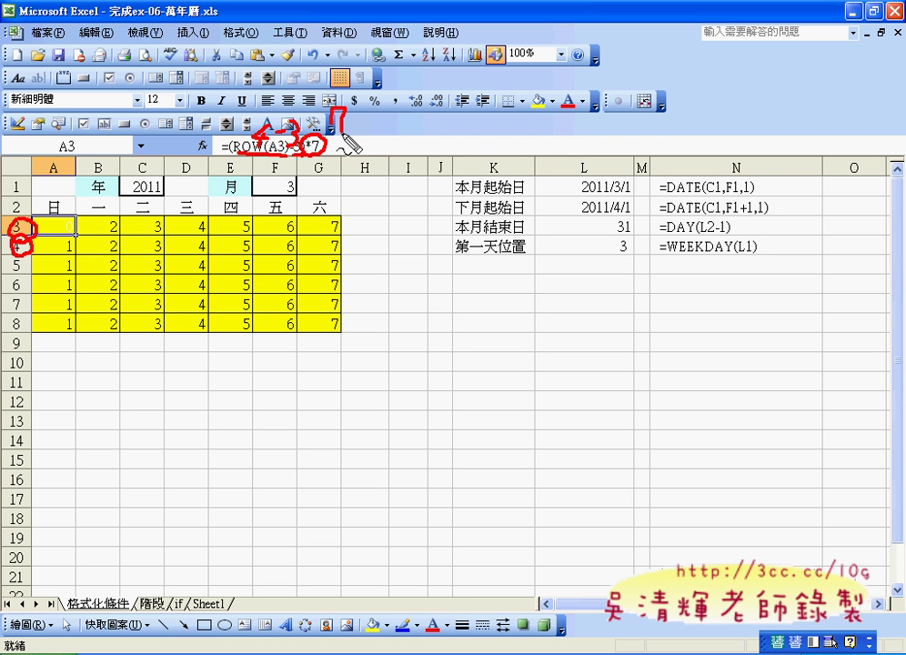
key("Escape")
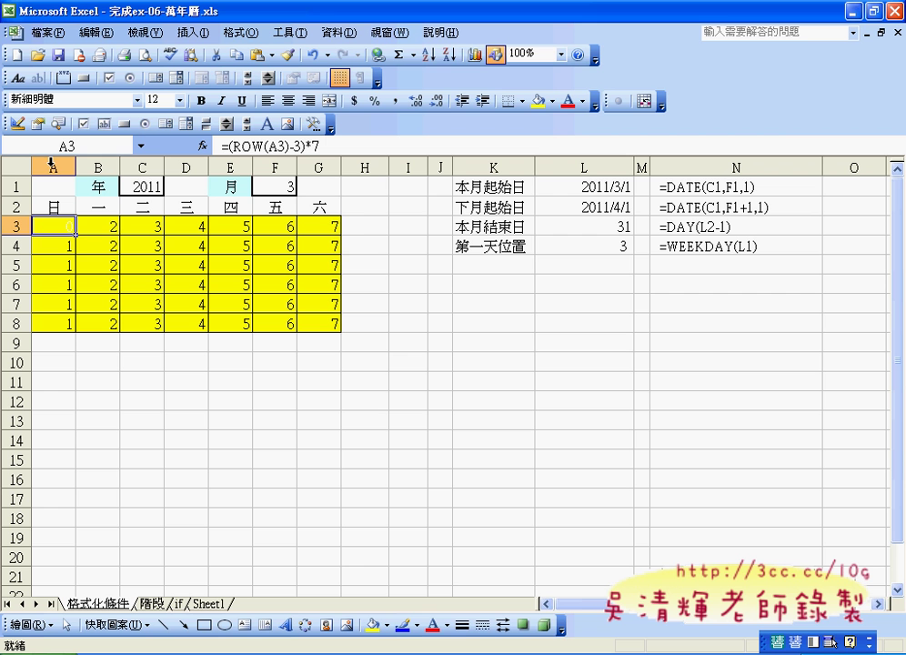
Step: Append + to A3's formula, making =(ROW(A3)-3)*7+, and show the recent-functions list
left_click(243, 145)
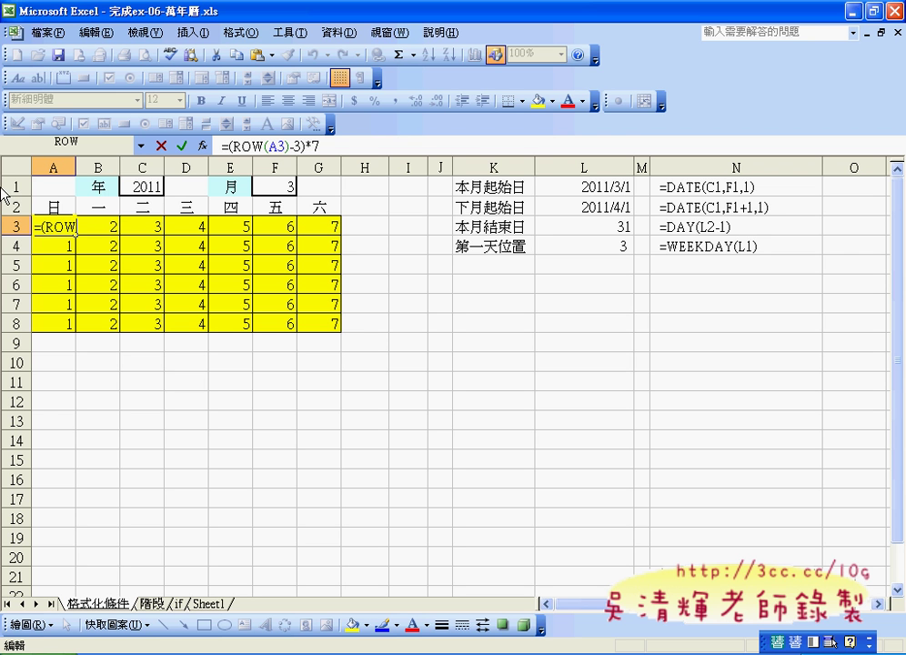
left_click(141, 145)
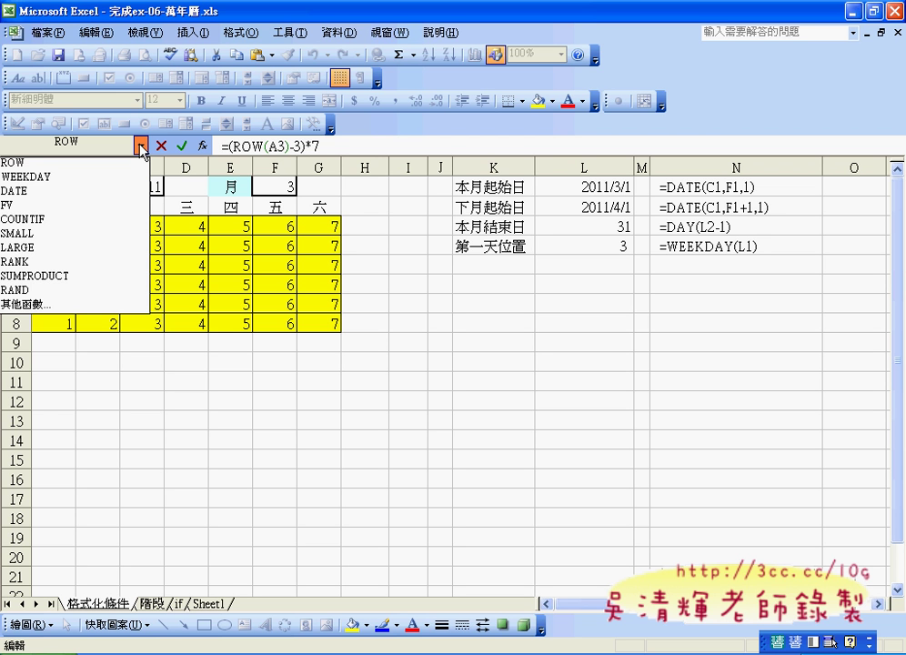
left_click(336, 147)
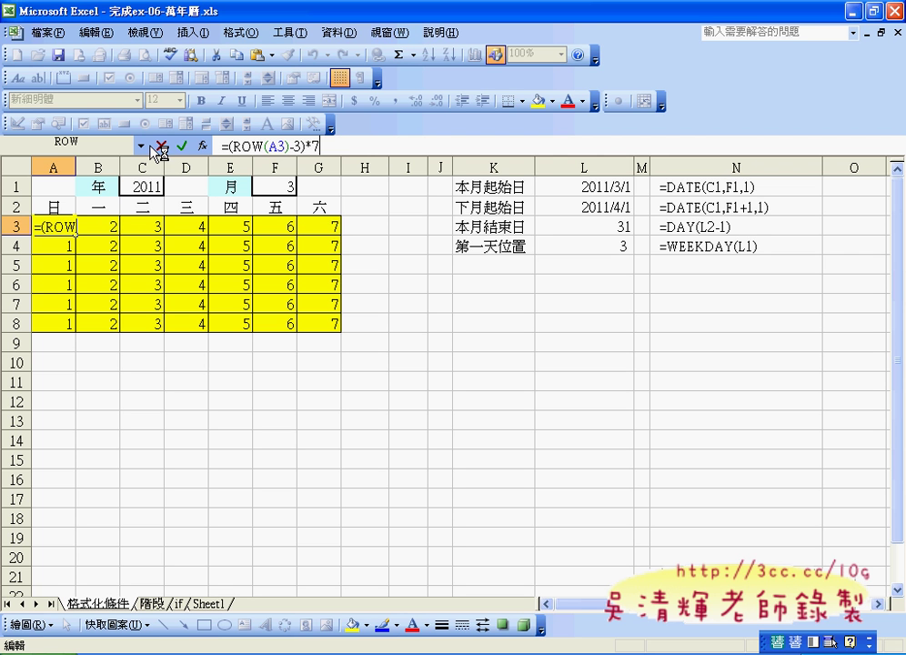
type("+")
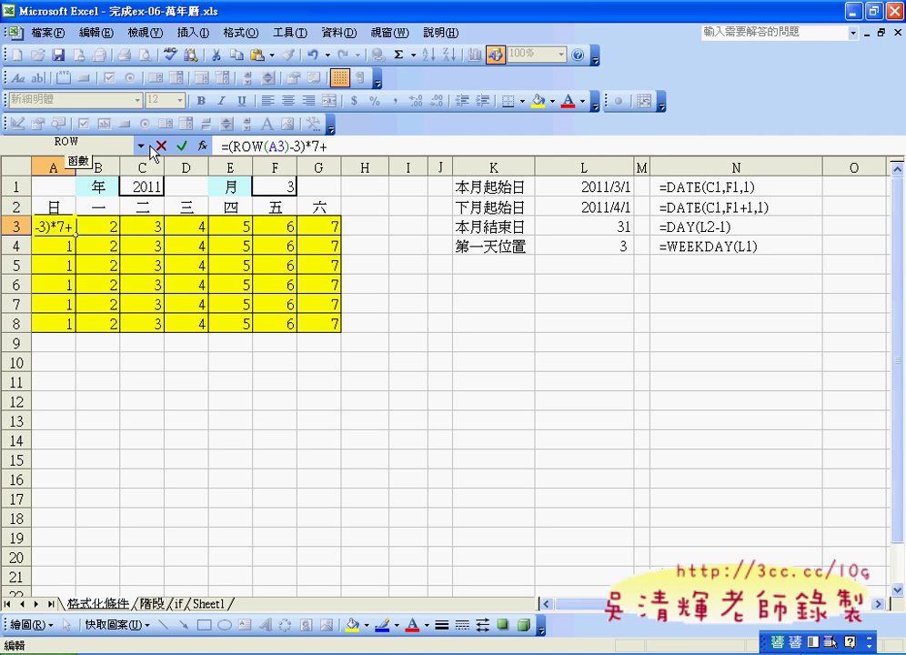
left_click(141, 145)
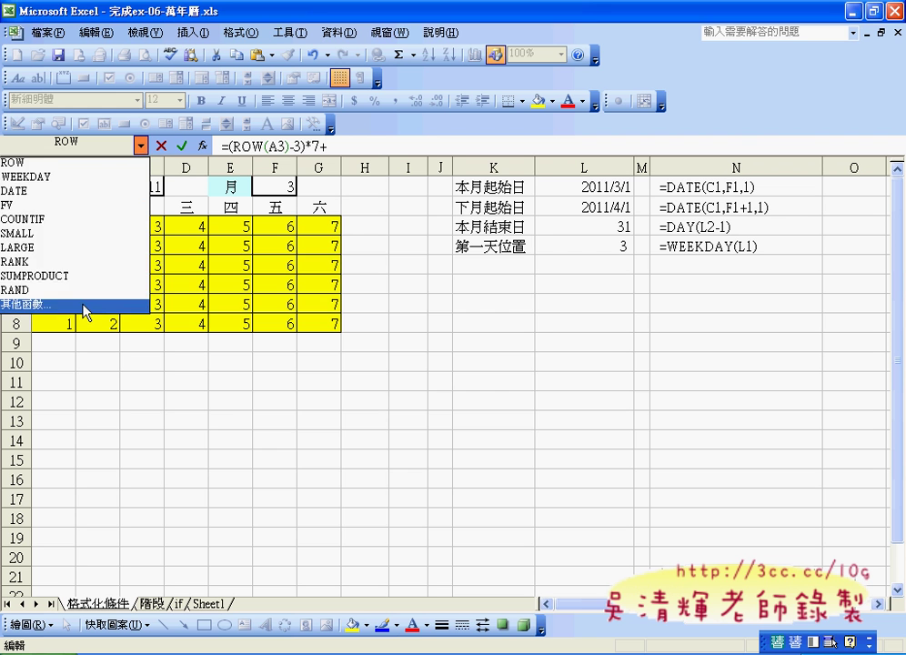
Step: Find and select COLUMN in the full Insert Function catalogue
left_click(81, 305)
left_click(271, 395)
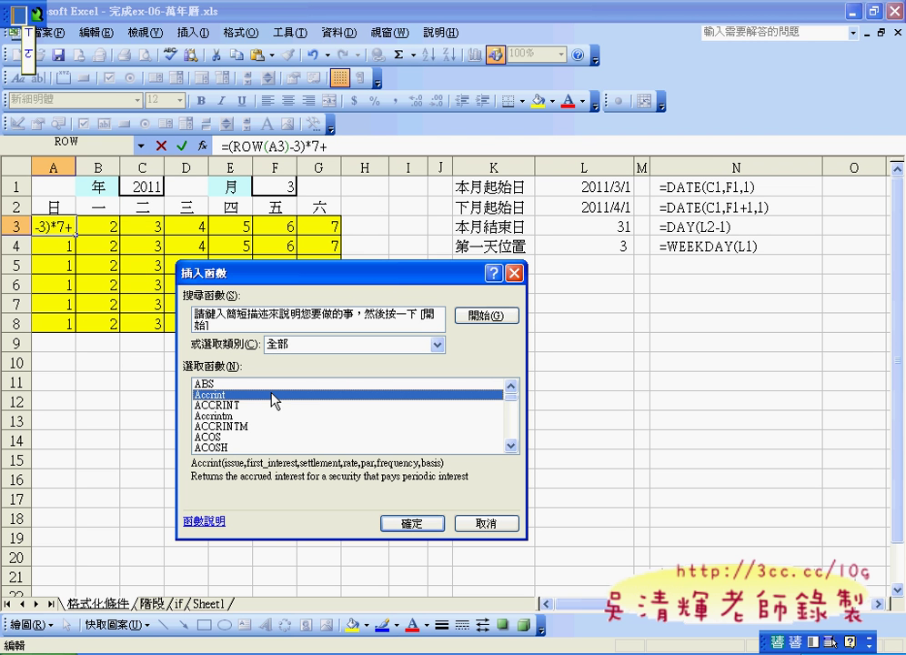
key("shift")
type("co")
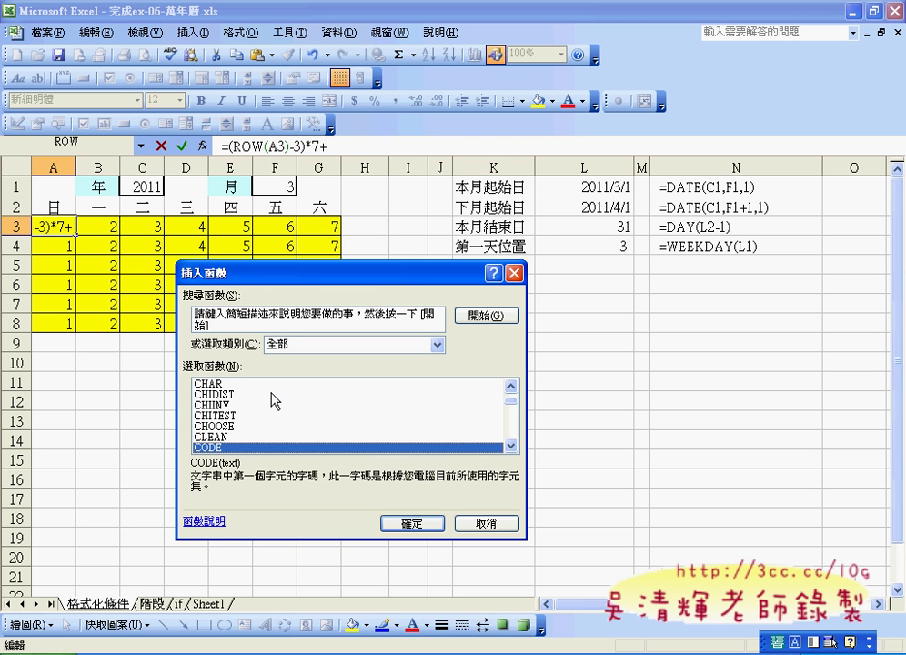
type("m")
key("Up")
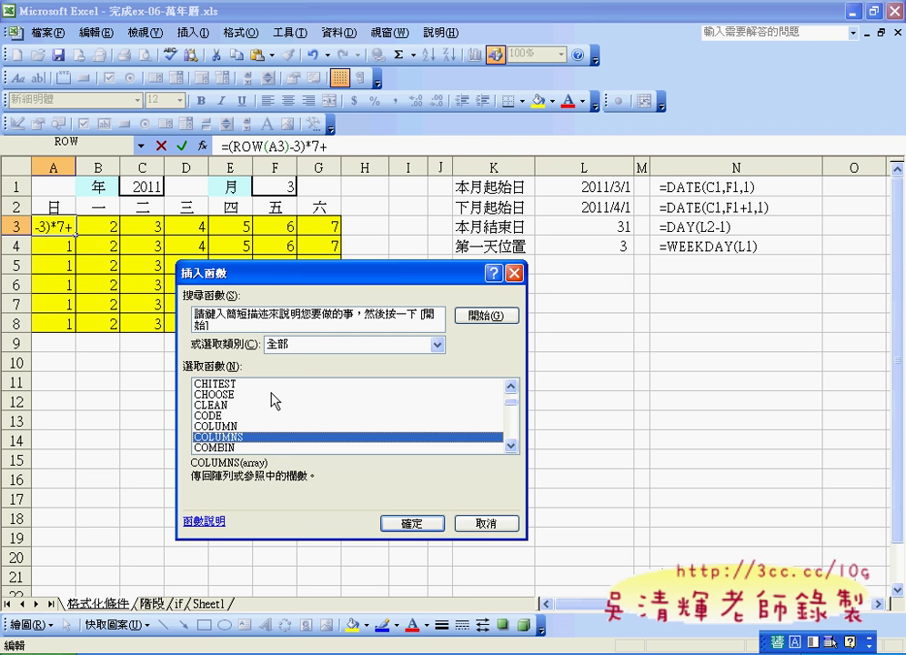
key("Up")
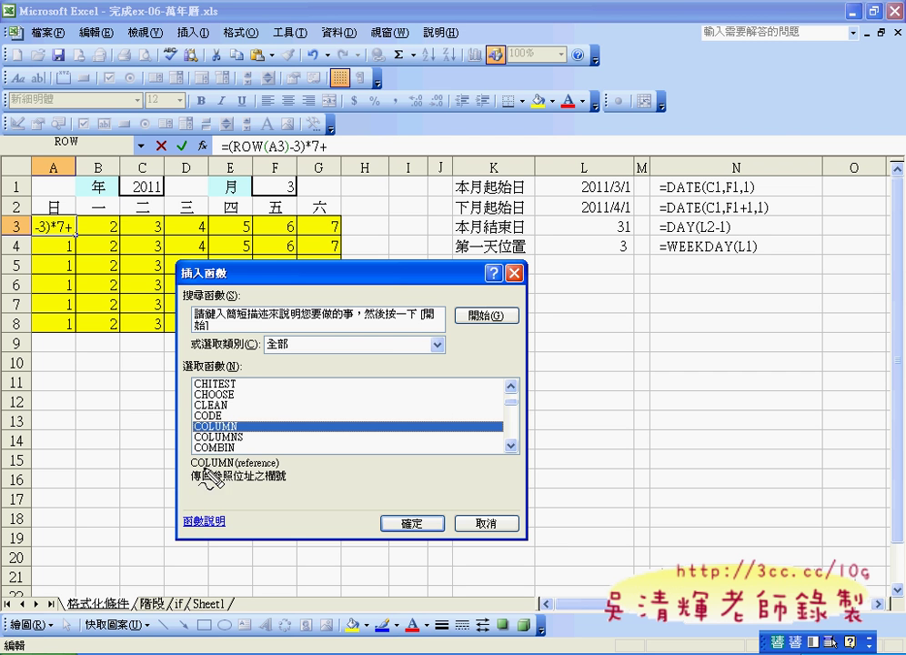
Step: Mark COLUMN's description and column A's heading in red, then clear the notes
mouse_move(205, 470)
left_mouse_down()
mouse_move(234, 470)
mouse_move(253, 486)
mouse_move(294, 482)
left_mouse_up()
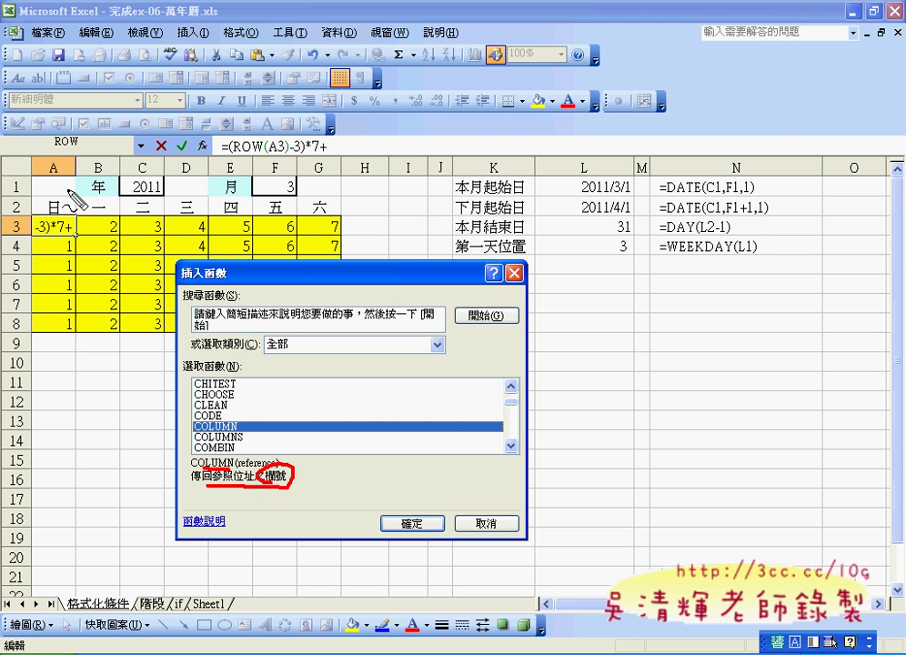
left_click_drag(64, 158, 116, 154)
key("Escape")
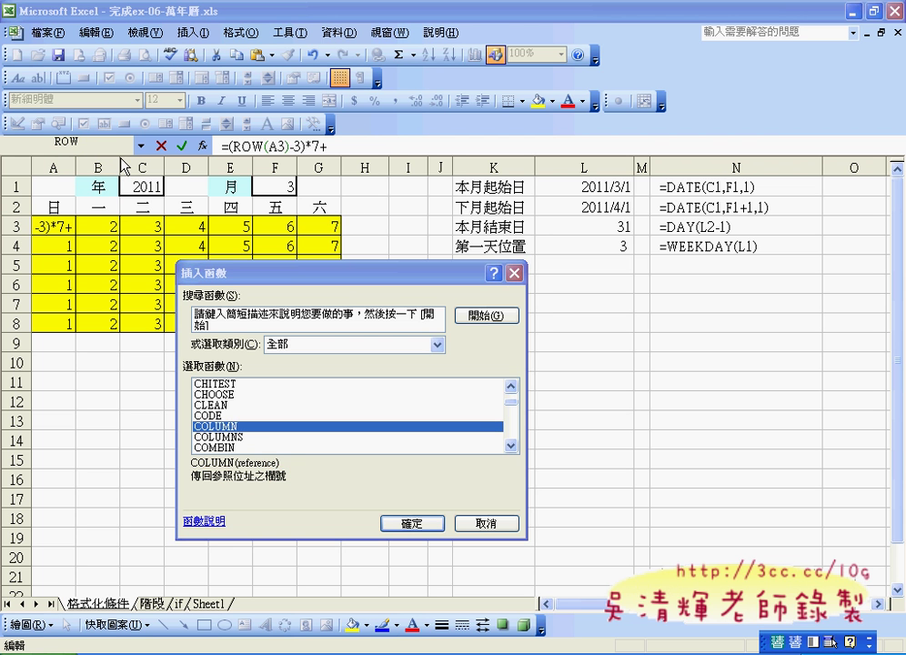
Step: Add COLUMN(A3) to finish =(ROW(A3)-3)*7+COLUMN(A3), so A3 shows 1
left_click(396, 523)
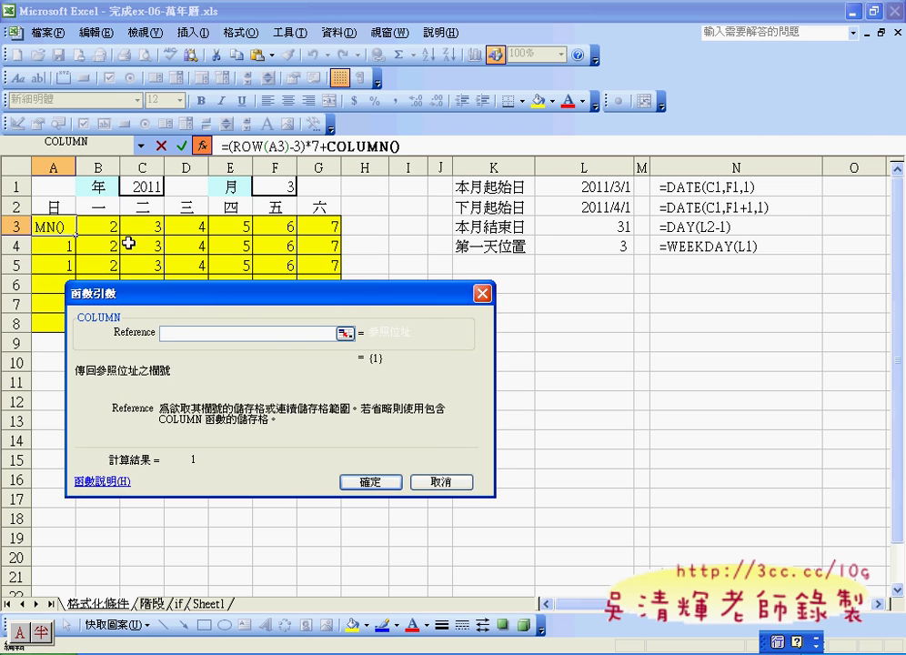
left_click(46, 222)
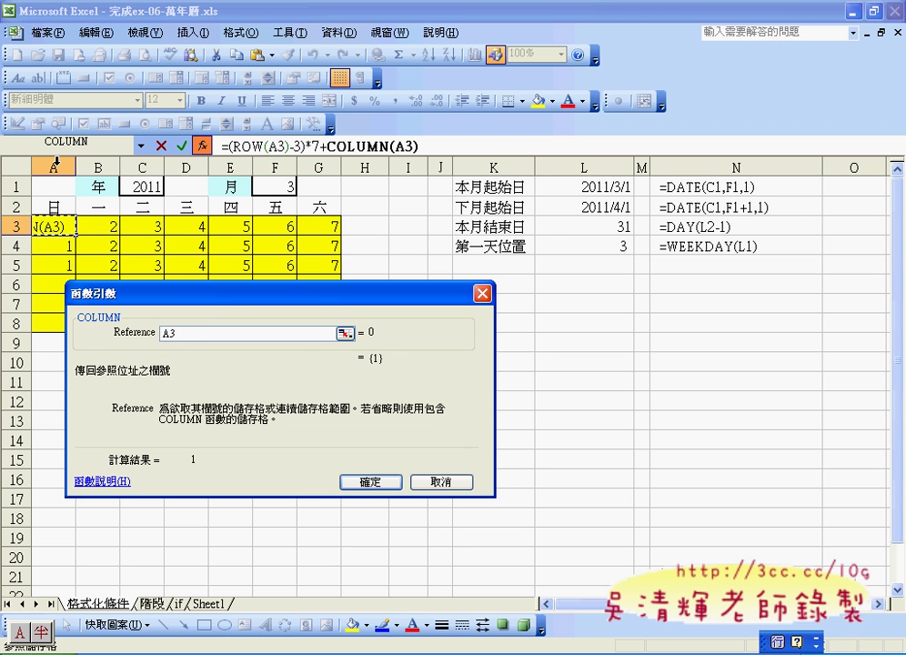
left_click(370, 482)
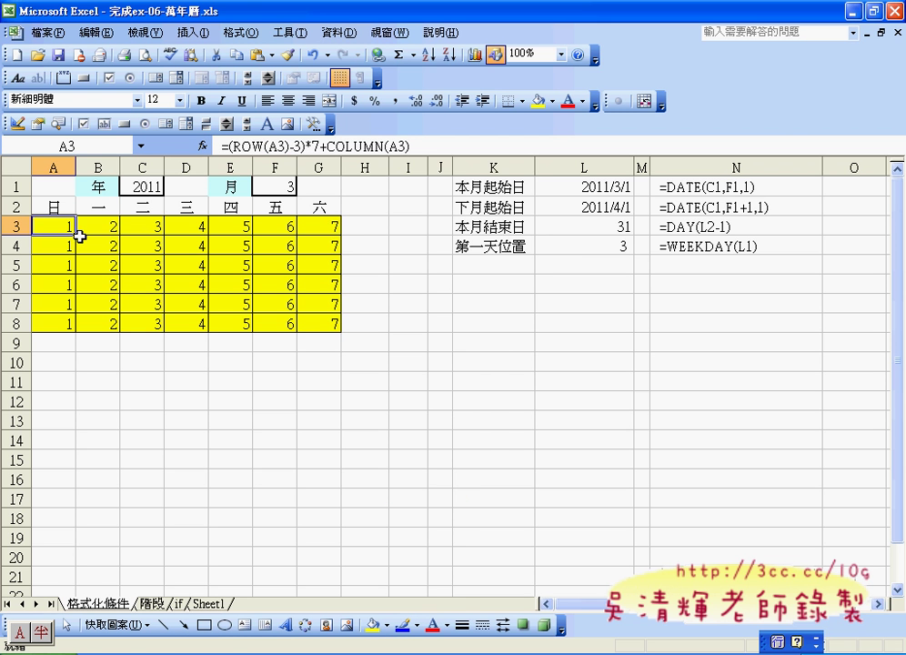
Step: Select the A3:G8 calendar grid to fill it with A3's formula
mouse_move(75, 234)
left_mouse_down()
mouse_move(327, 236)
mouse_move(331, 325)
left_mouse_up()
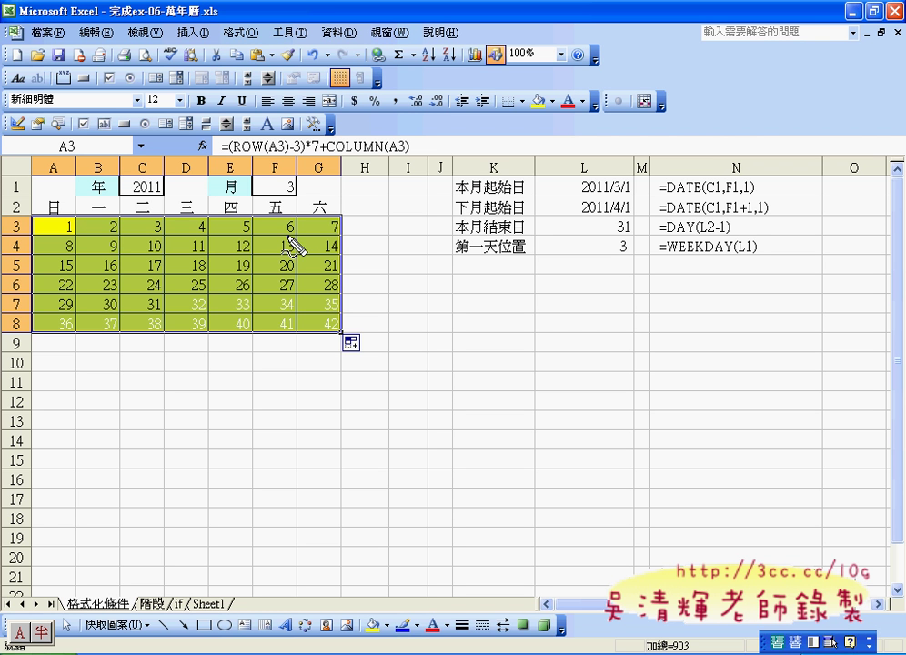
left_click_drag(232, 155, 287, 153)
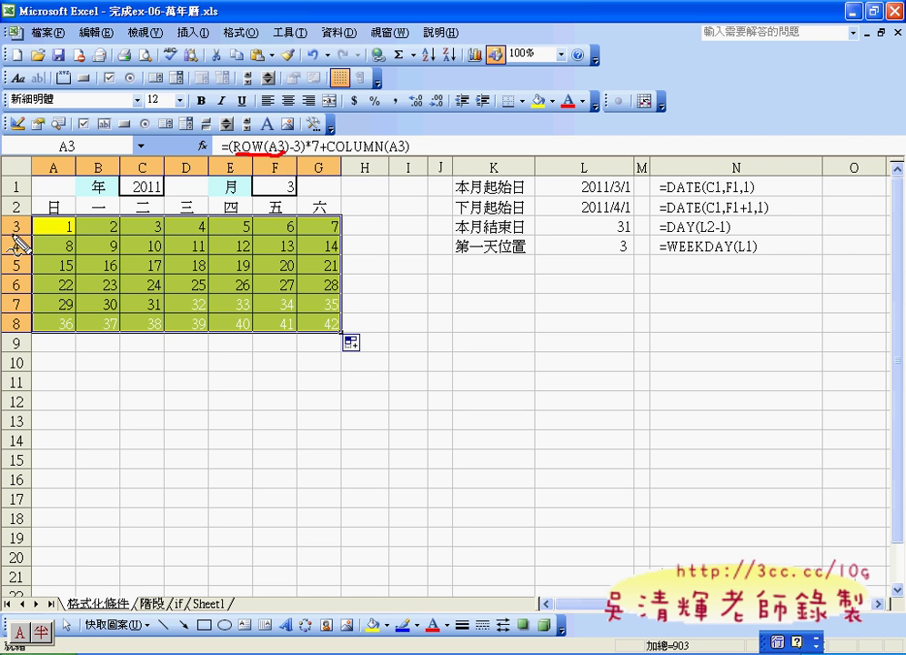
mouse_move(8, 235)
left_mouse_down()
mouse_move(16, 219)
mouse_move(22, 238)
left_mouse_up()
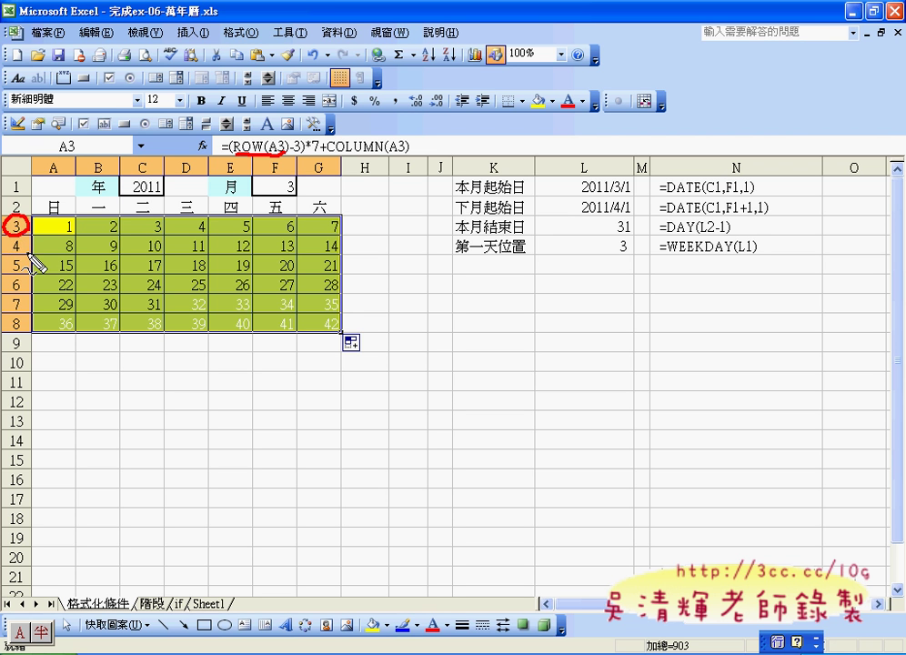
left_click_drag(24, 244, 36, 263)
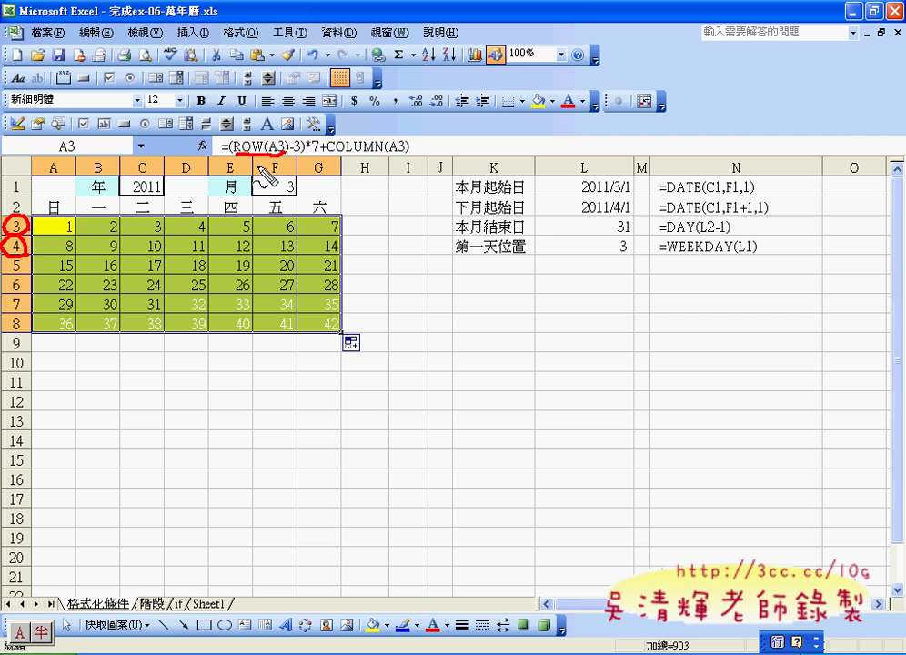
mouse_move(247, 124)
left_mouse_down()
mouse_move(258, 137)
mouse_move(273, 125)
mouse_move(284, 148)
left_mouse_up()
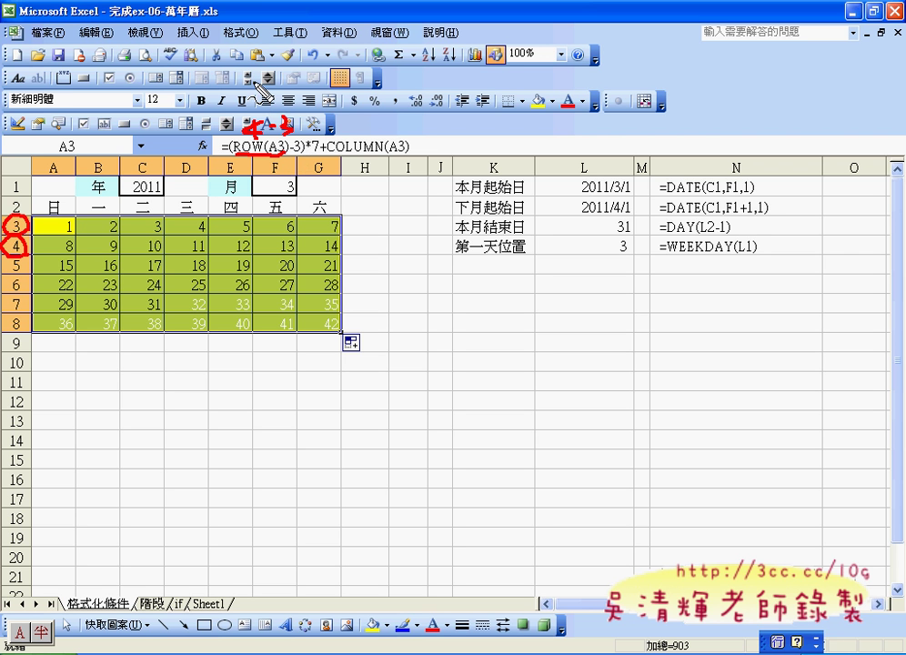
mouse_move(254, 82)
left_mouse_down()
mouse_move(254, 102)
mouse_move(291, 91)
mouse_move(298, 101)
left_mouse_up()
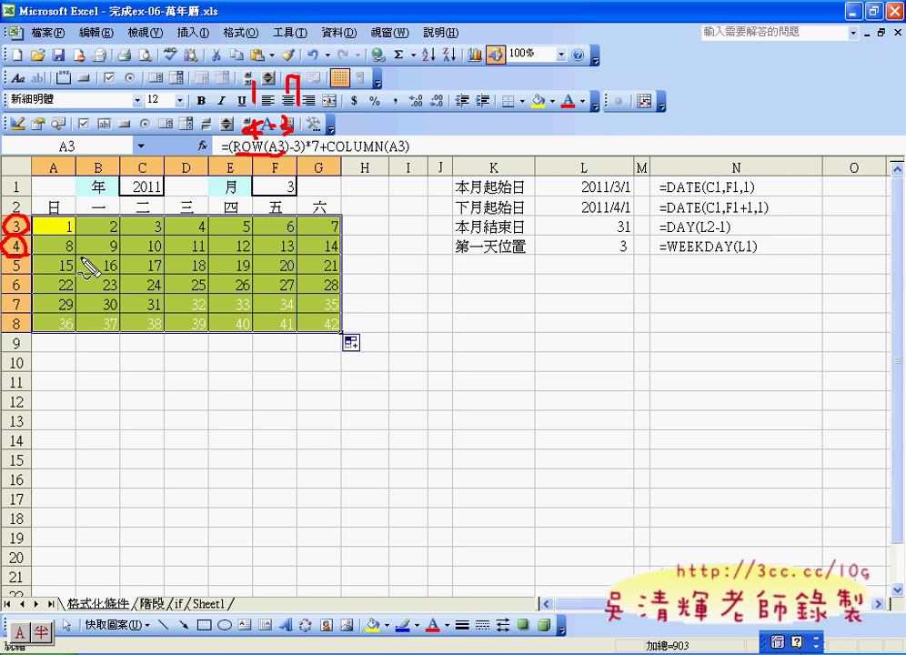
left_click_drag(20, 257, 33, 266)
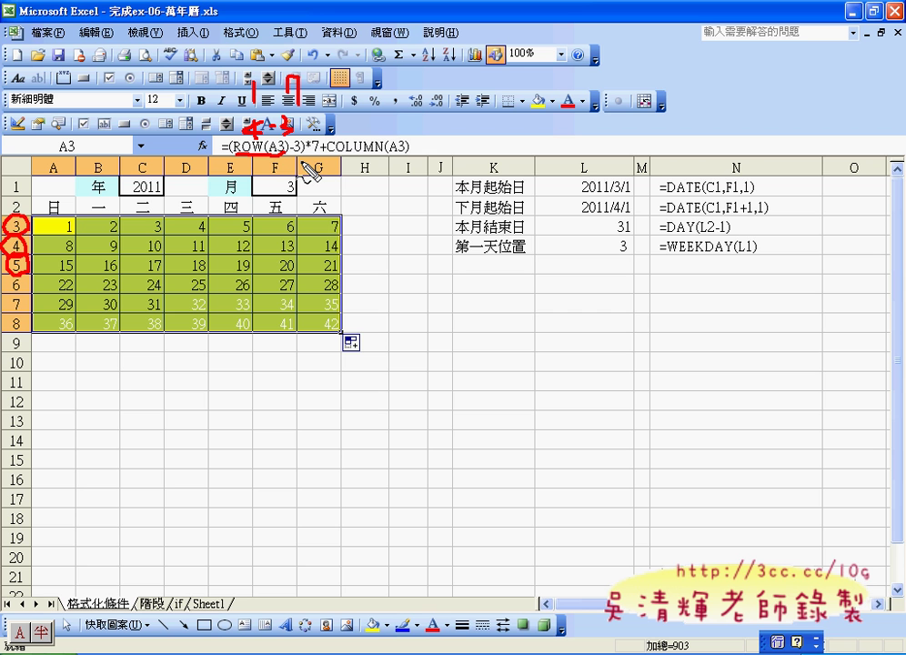
left_click_drag(332, 157, 362, 155)
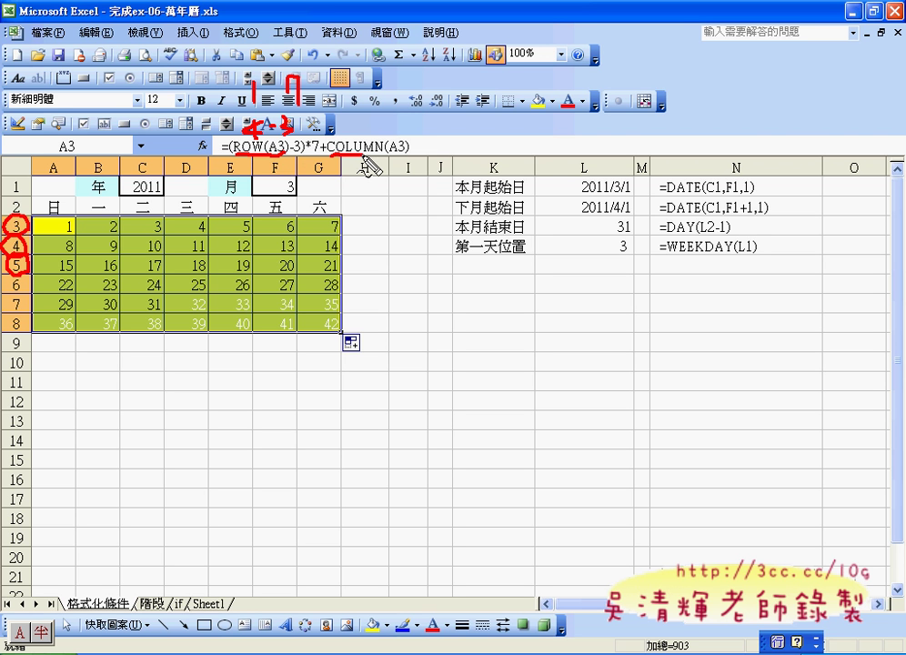
left_click_drag(416, 159, 335, 146)
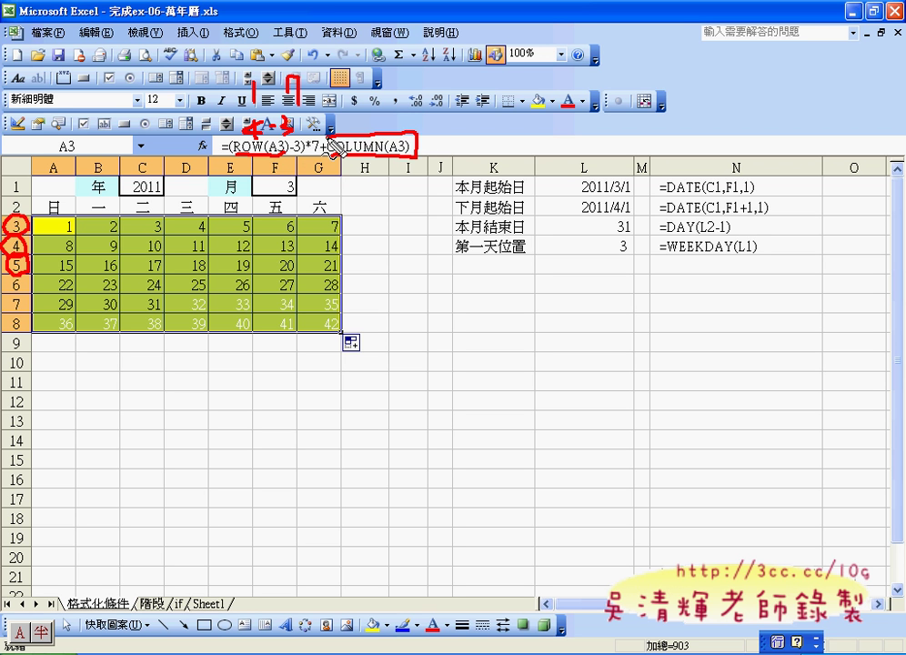
left_click_drag(57, 157, 66, 172)
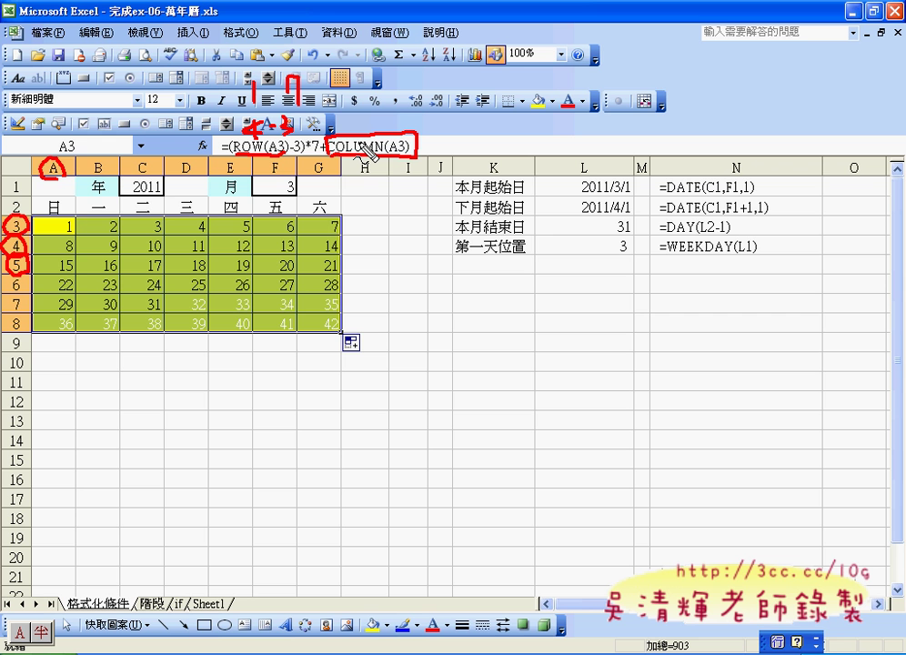
mouse_move(56, 133)
left_mouse_down()
mouse_move(57, 154)
mouse_move(92, 160)
mouse_move(110, 144)
left_mouse_up()
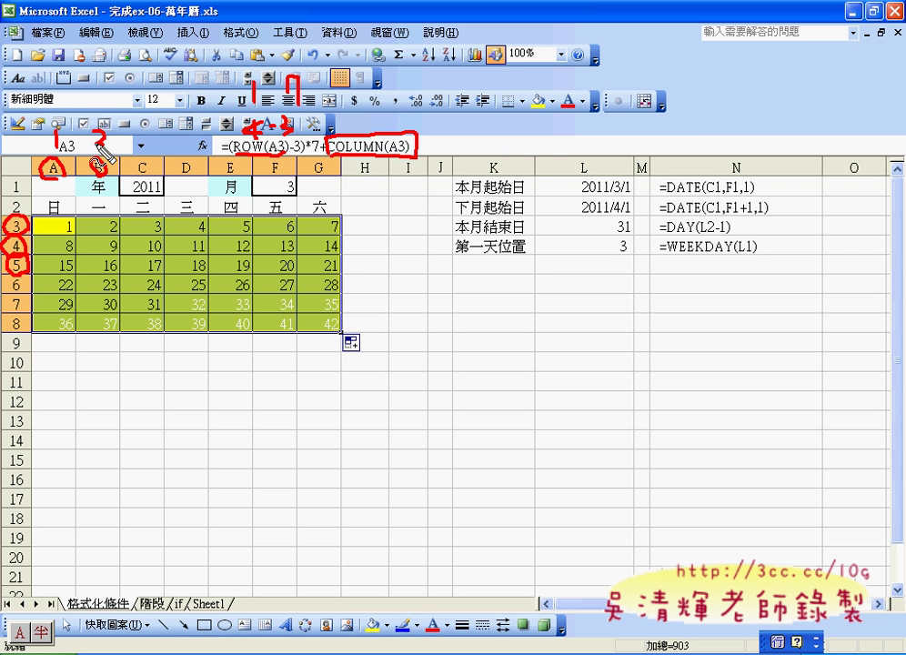
key("Escape")
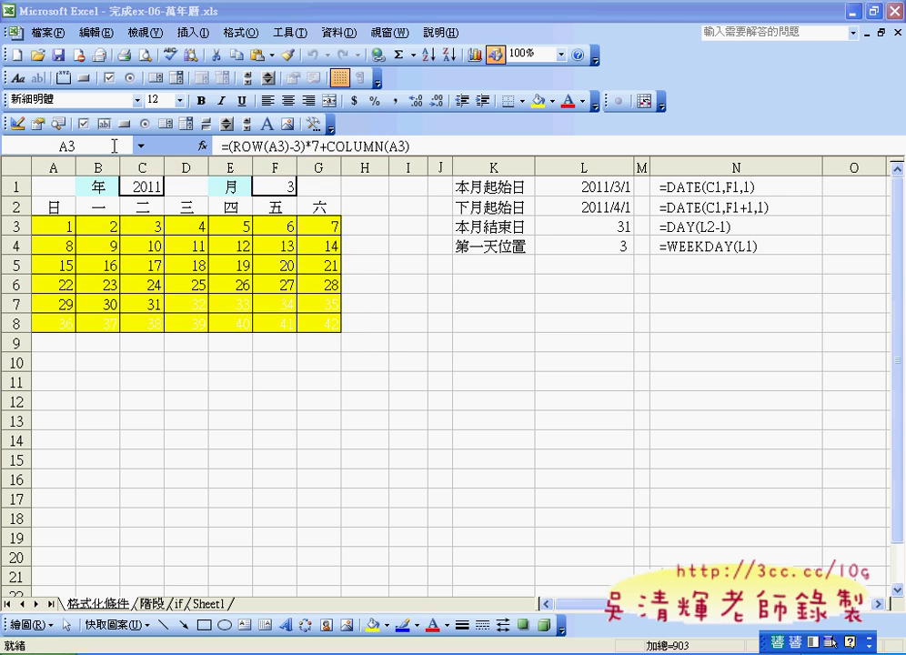
mouse_move(59, 235)
left_mouse_down()
mouse_move(311, 309)
mouse_move(312, 324)
left_mouse_up()
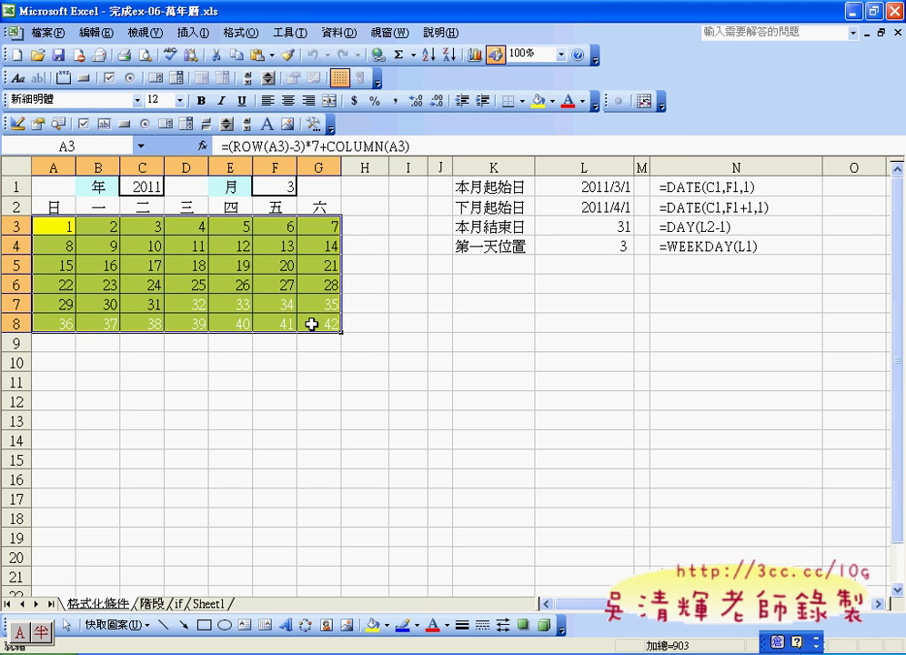